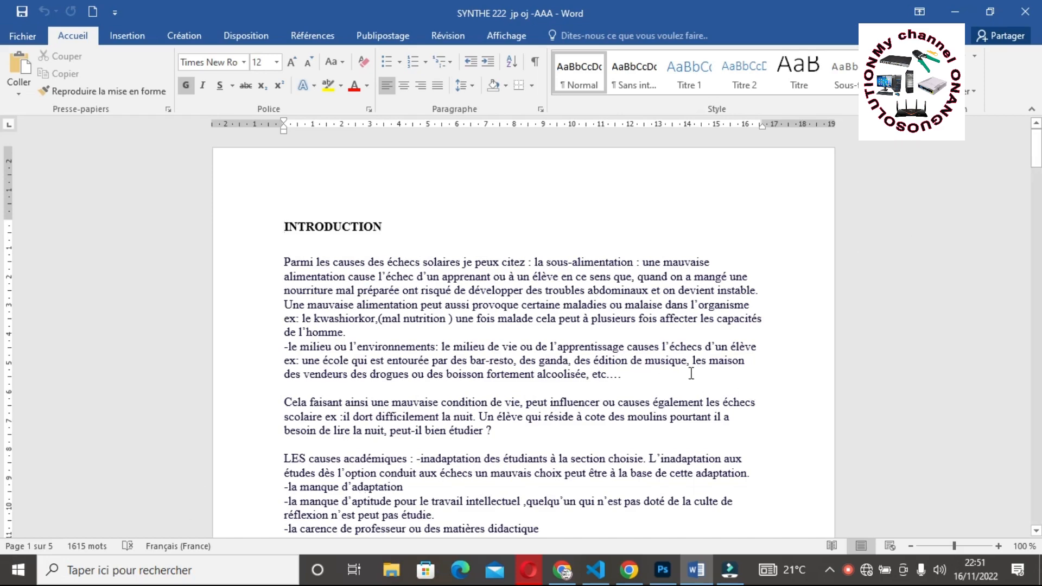
# Insert blank lines above the heading LA PROBLEMATIQUE FACE AU SUJET to move it to the top of the next page.
pyautogui.moveTo(1037, 157); pyautogui.dragTo(1034, 518)
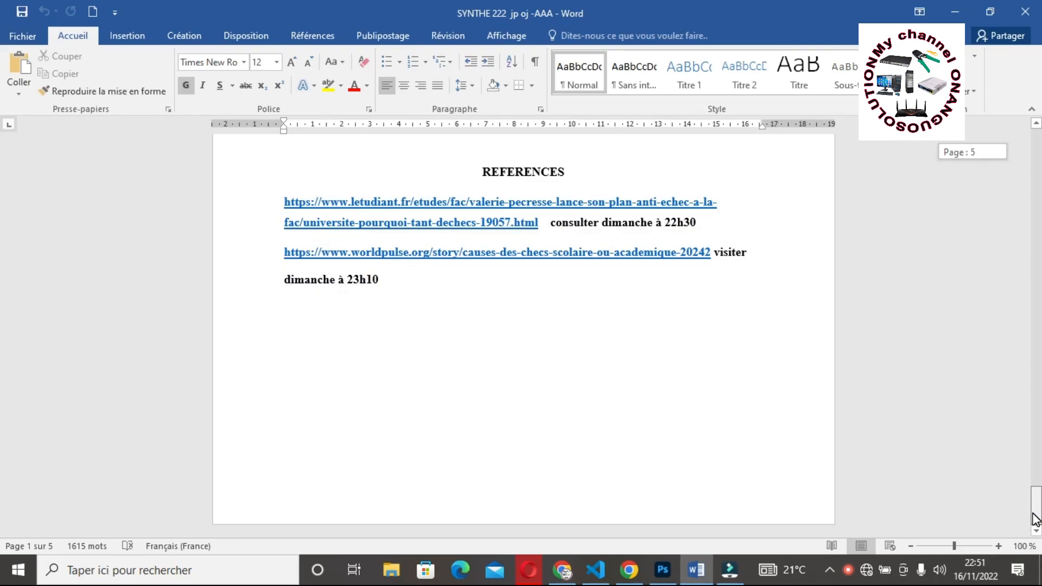
pyautogui.moveTo(1033, 518); pyautogui.dragTo(2, 199)
pyautogui.click(434, 356)
pyautogui.press('Return')
pyautogui.press('Return')
pyautogui.press('Return')
pyautogui.press('Return')
pyautogui.press('Return')
pyautogui.moveTo(2, 193); pyautogui.dragTo(3, 222)
pyautogui.moveTo(1040, 217); pyautogui.dragTo(1041, 213)
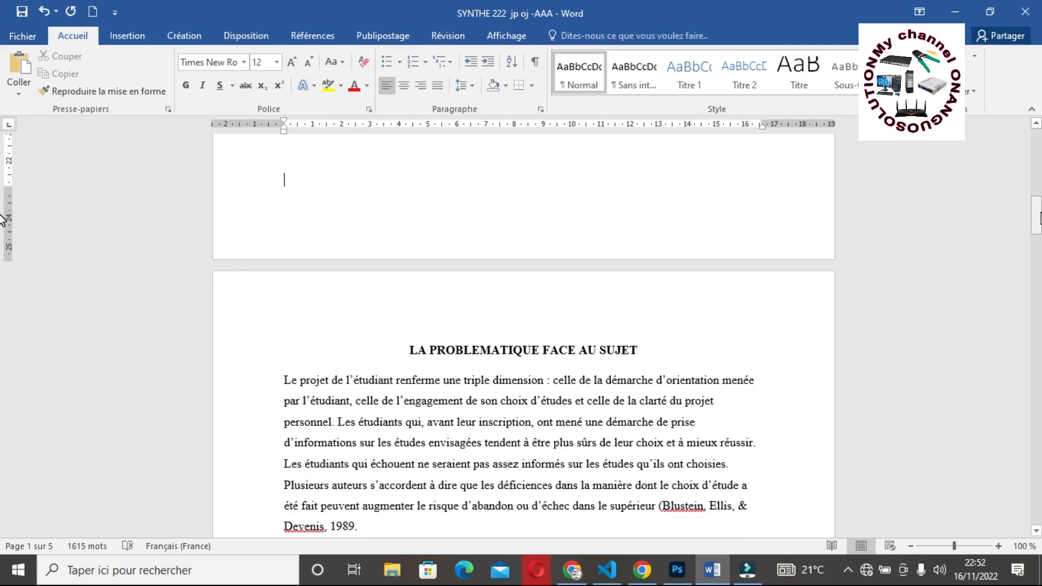
# Insert four blank lines above the heading LES FACTEURS D'ECHEC A L'UNIVERSITE ESPOIR D'AFRIQUE to push it onto the next page.
pyautogui.moveTo(2, 219); pyautogui.dragTo(2, 368)
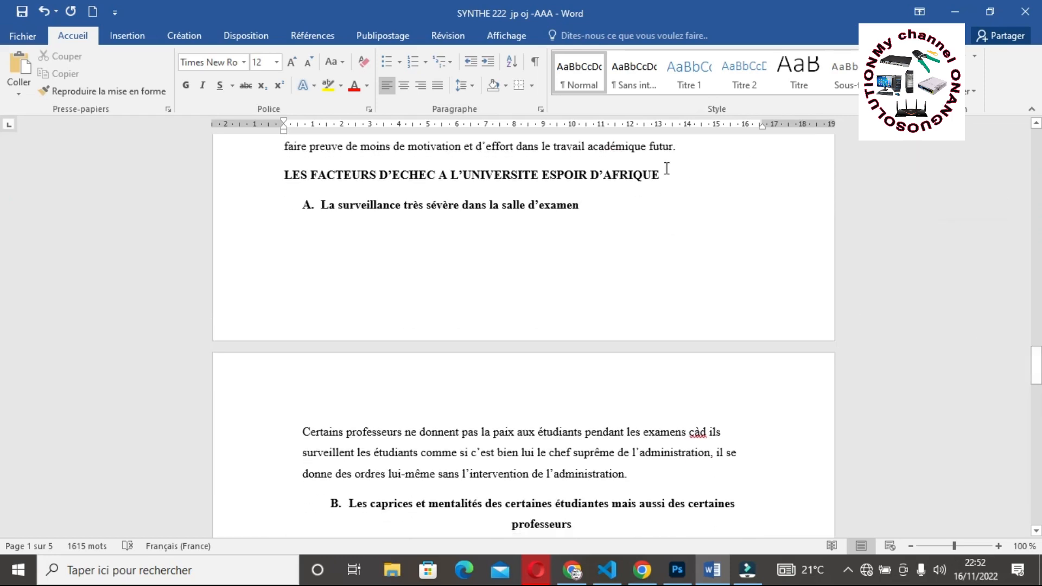
pyautogui.click(688, 145)
pyautogui.press('Return')
pyautogui.press('Return')
pyautogui.press('Return')
pyautogui.press('Return')
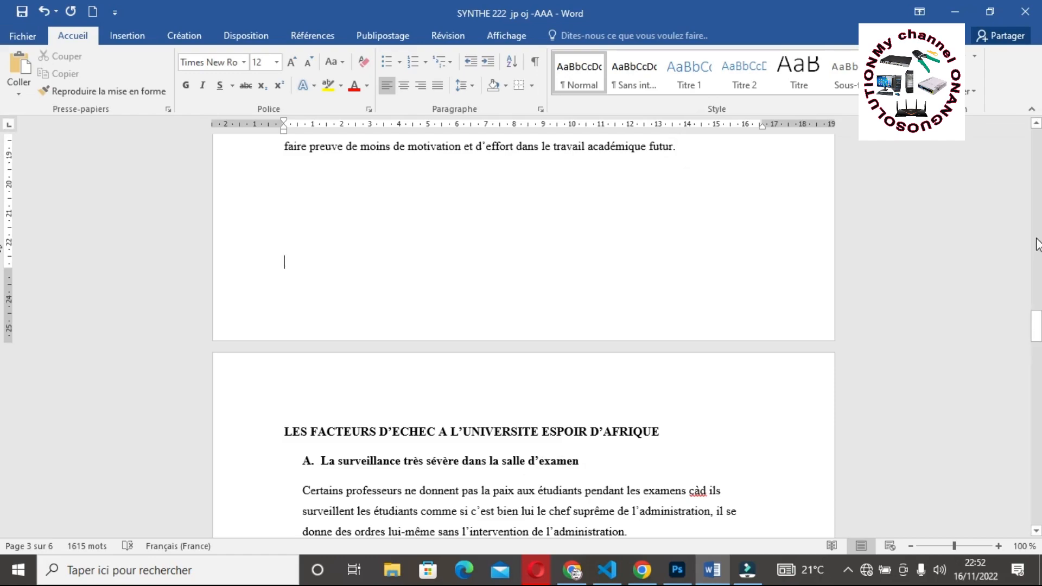
# Insert blank lines after the concluding paragraph to push the REFERENCES section onto the next page.
pyautogui.moveTo(3, 332); pyautogui.dragTo(2, 450)
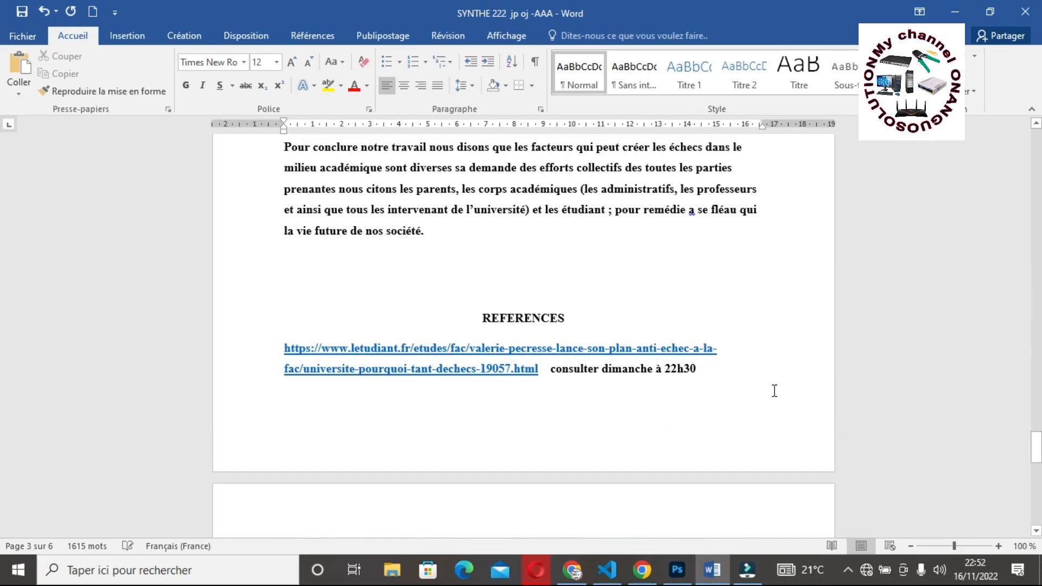
pyautogui.click(534, 270)
pyautogui.press('Return')
pyautogui.press('Return')
pyautogui.press('Return')
pyautogui.press('Return')
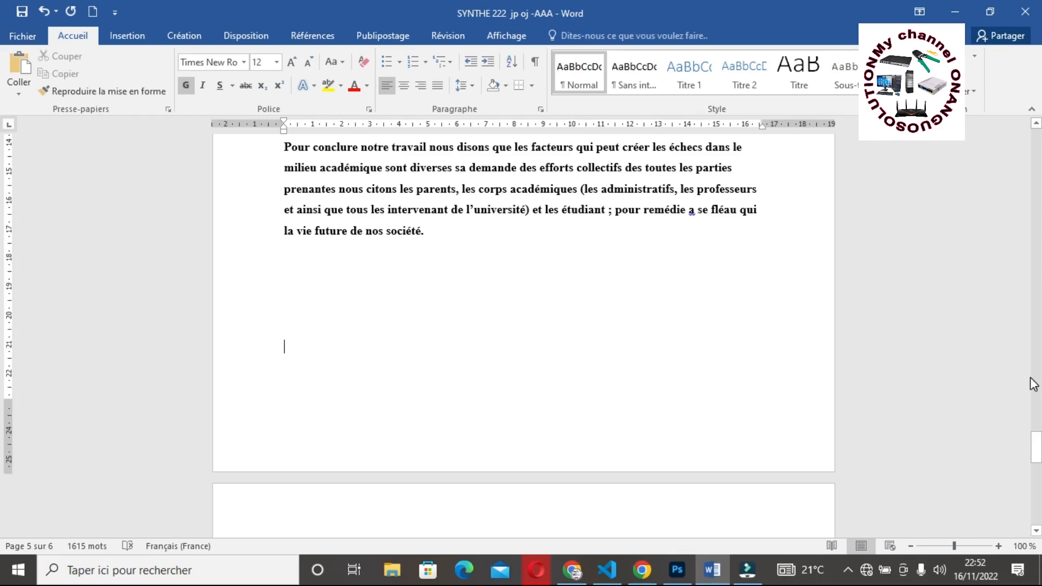
# Collapse the ribbon so that more of the document page is shown.
pyautogui.moveTo(1037, 446); pyautogui.dragTo(1040, 133)
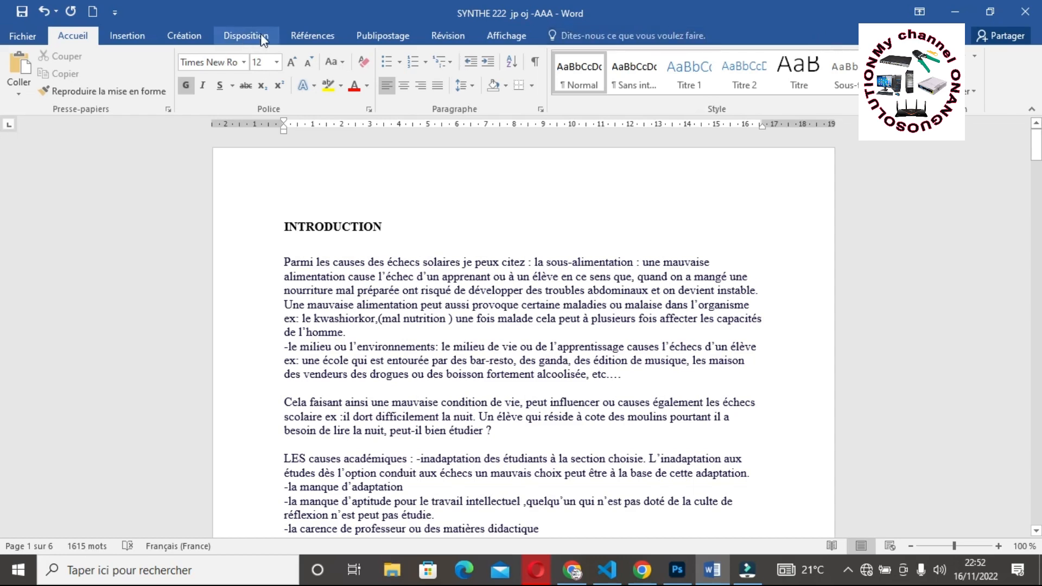
pyautogui.click(123, 36)
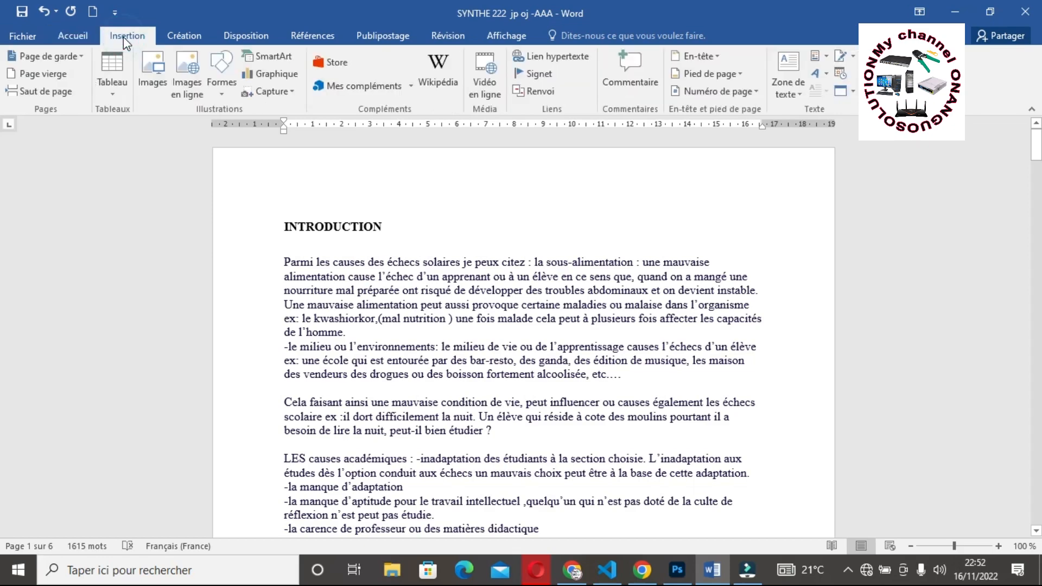
pyautogui.doubleClick(124, 37)
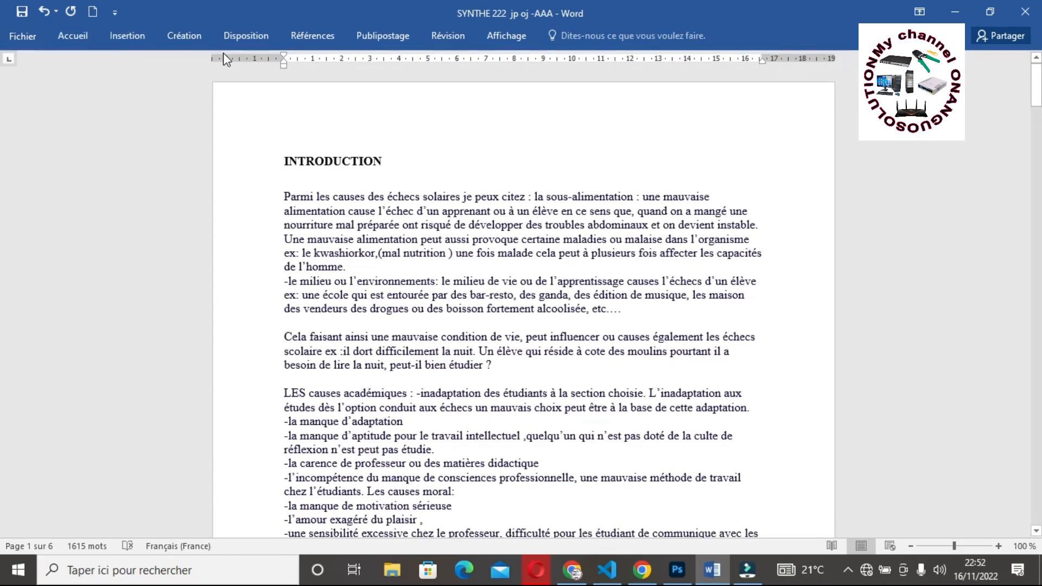
pyautogui.click(25, 37)
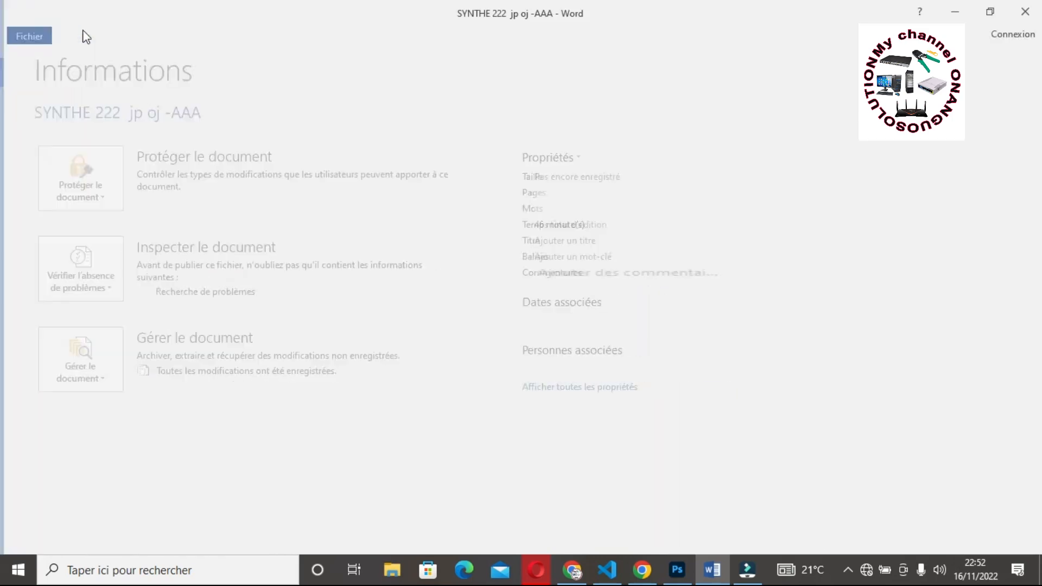
pyautogui.click(22, 32)
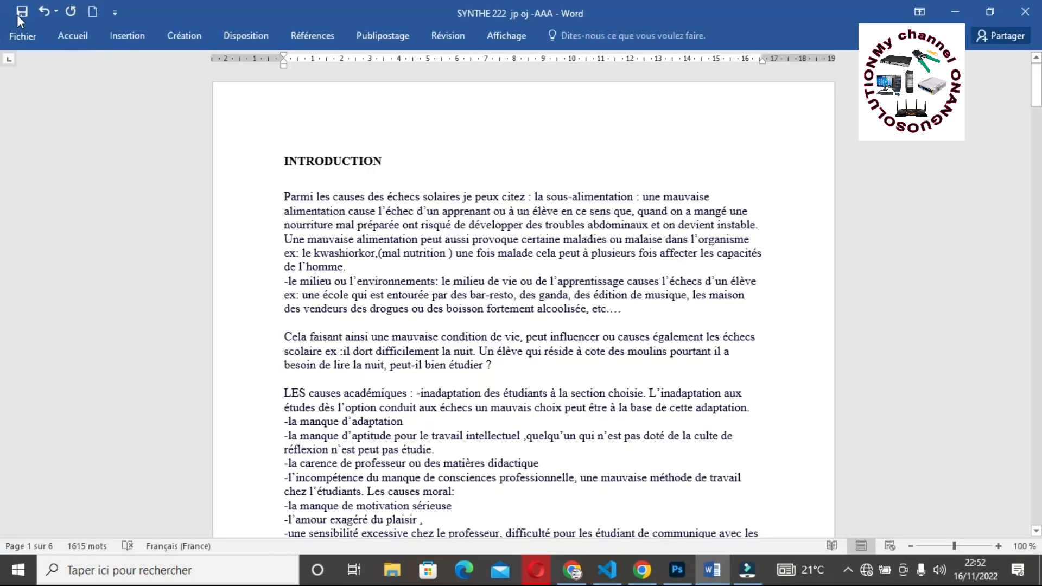
# Undo the blank lines added above the REFERENCES and LES FACTEURS D'ECHEC headings.
pyautogui.click(44, 10)
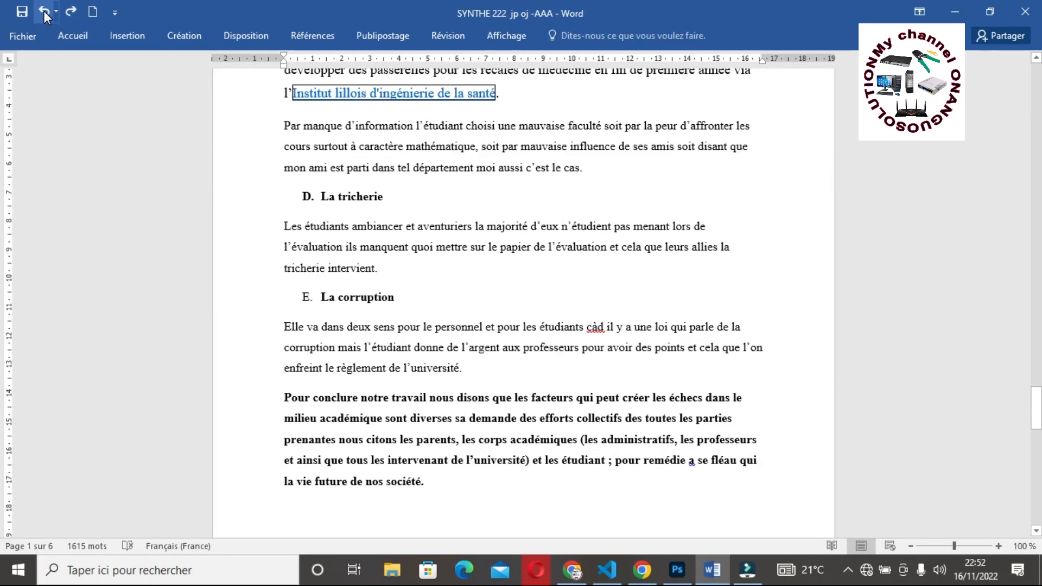
pyautogui.click(44, 11)
pyautogui.click(44, 11)
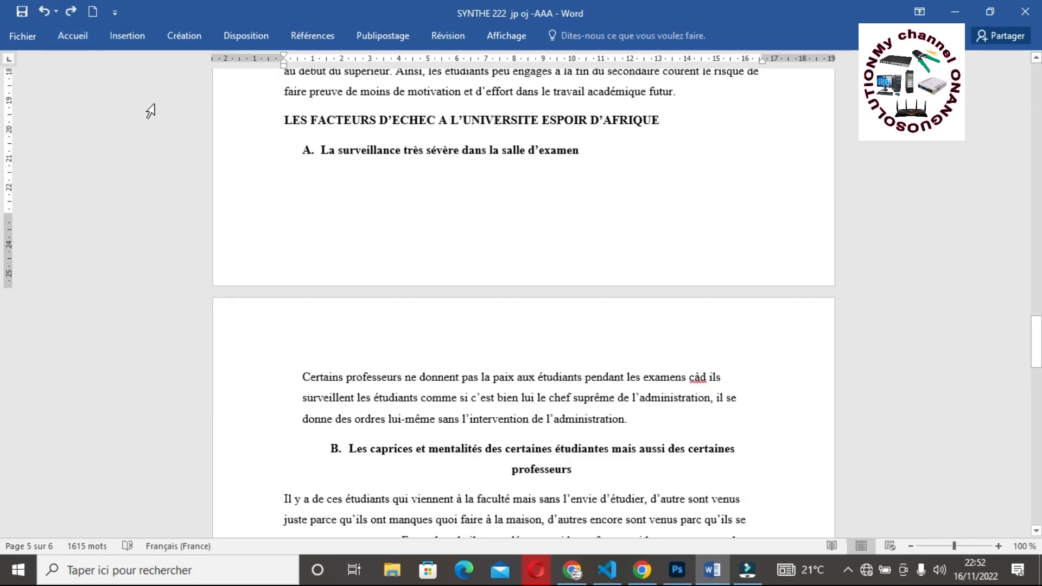
# Insert five blank lines between the concluding paragraph and the REFERENCES heading to start the references on a new page.
pyautogui.moveTo(1031, 315); pyautogui.dragTo(1035, 551)
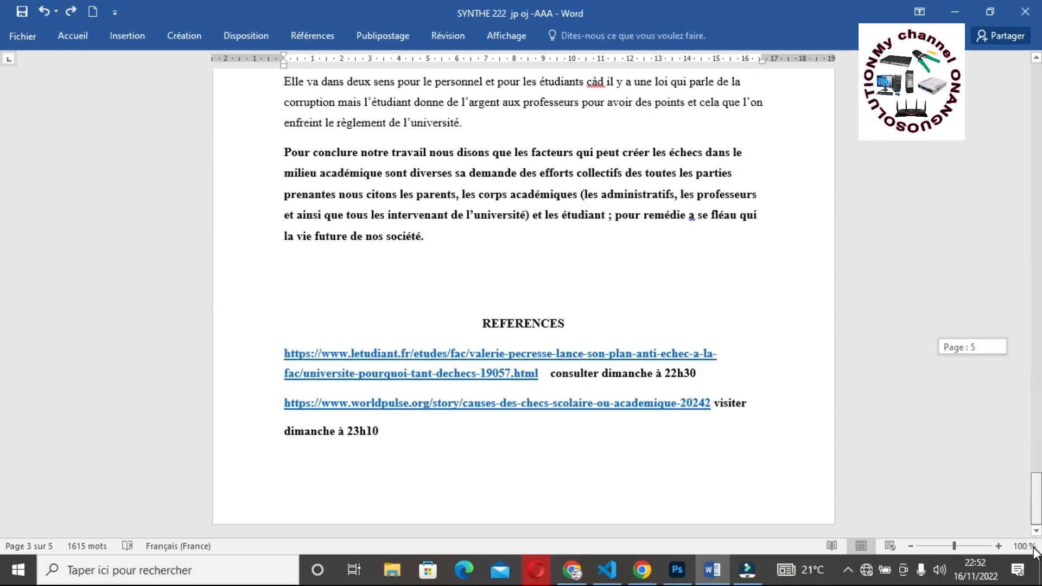
pyautogui.click(505, 267)
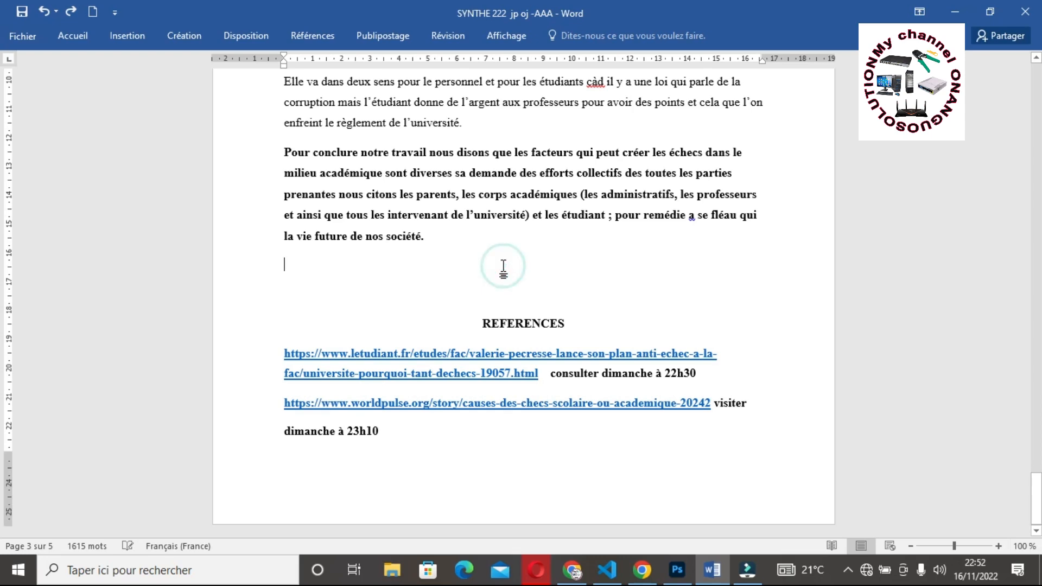
pyautogui.press('Return')
pyautogui.press('Return')
pyautogui.press('Return')
pyautogui.press('Return')
pyautogui.press('Return')
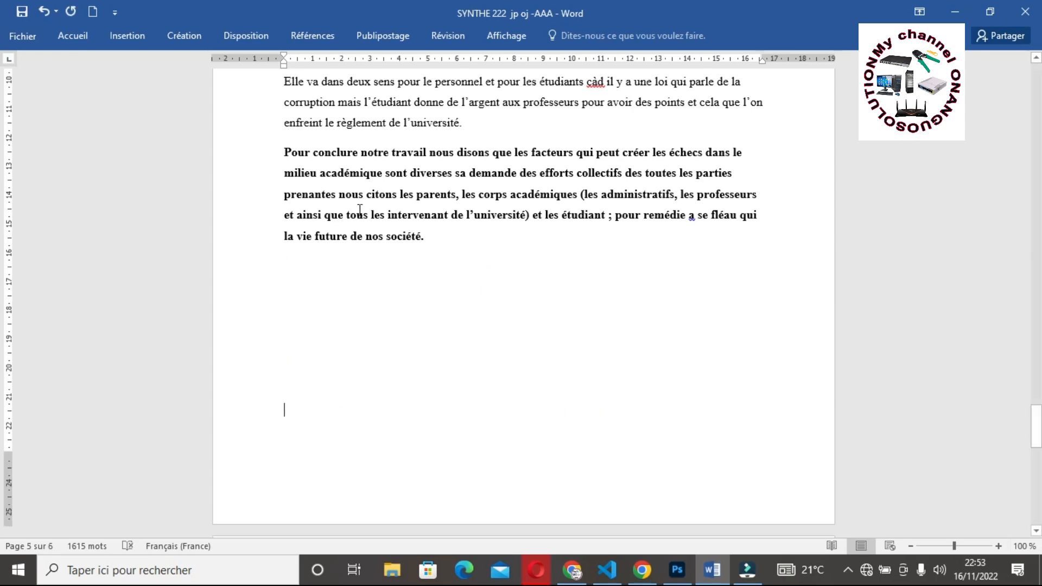
# Insert page numbers at the top of the page using the Numéro normal 3 style.
pyautogui.click(82, 38)
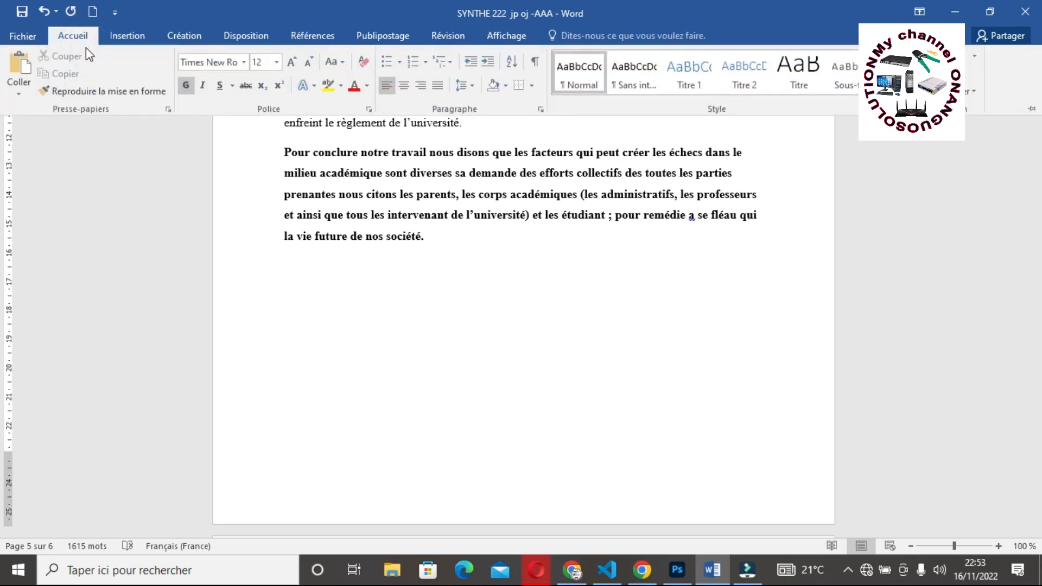
pyautogui.click(134, 39)
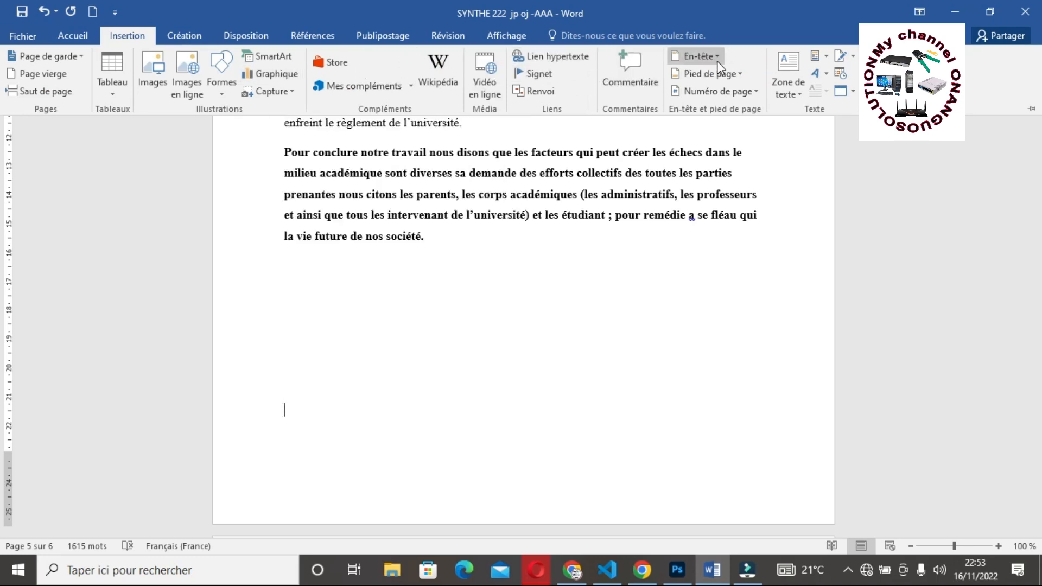
pyautogui.click(758, 92)
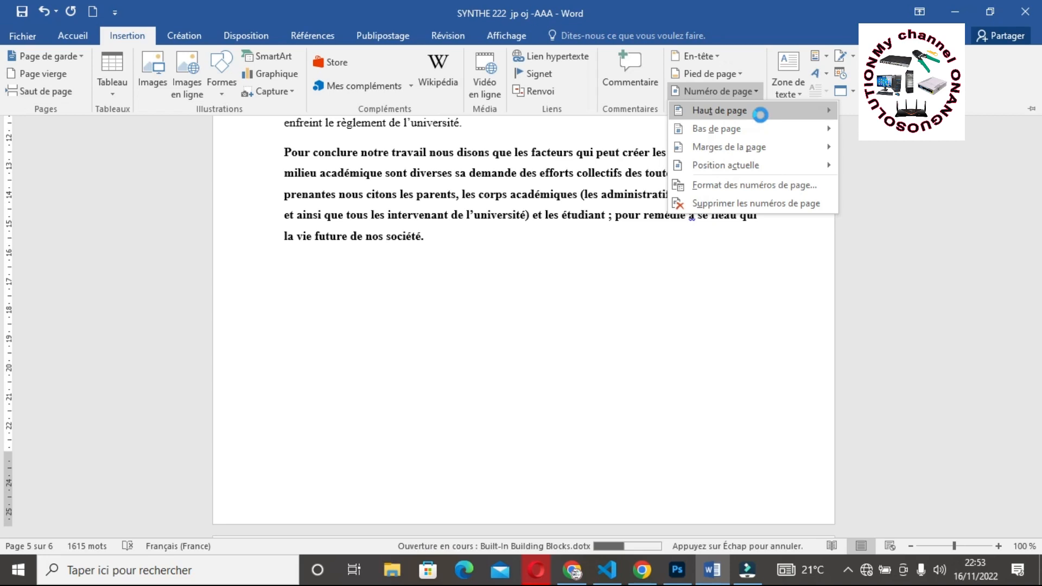
pyautogui.moveTo(762, 117)
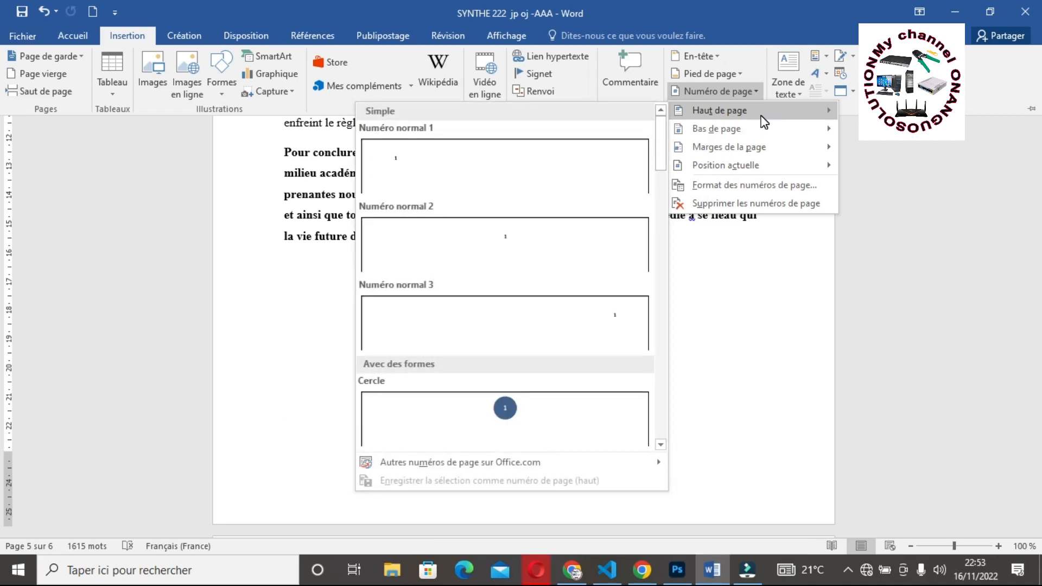
pyautogui.click(593, 323)
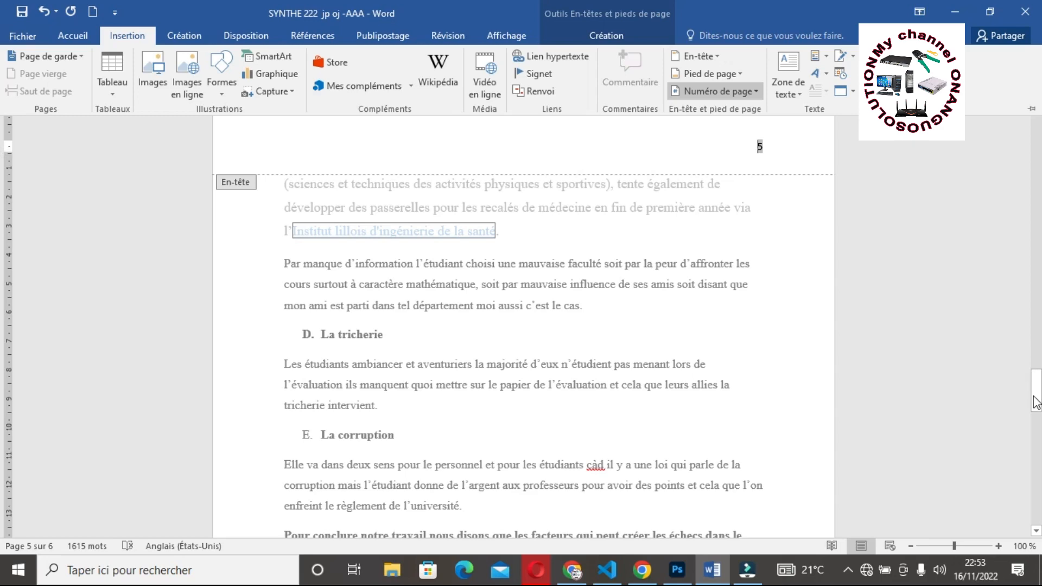
# Place the insertion point at the left margin of page 1's header, before the page number, and enter a trial "o".
pyautogui.moveTo(1034, 396); pyautogui.dragTo(1040, 76)
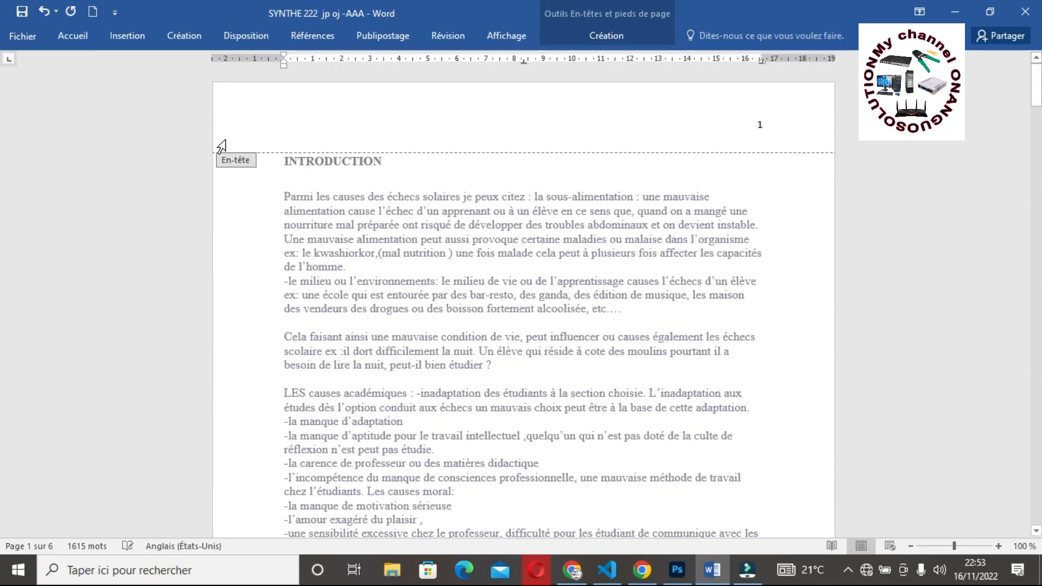
pyautogui.click(259, 116)
pyautogui.click(280, 115)
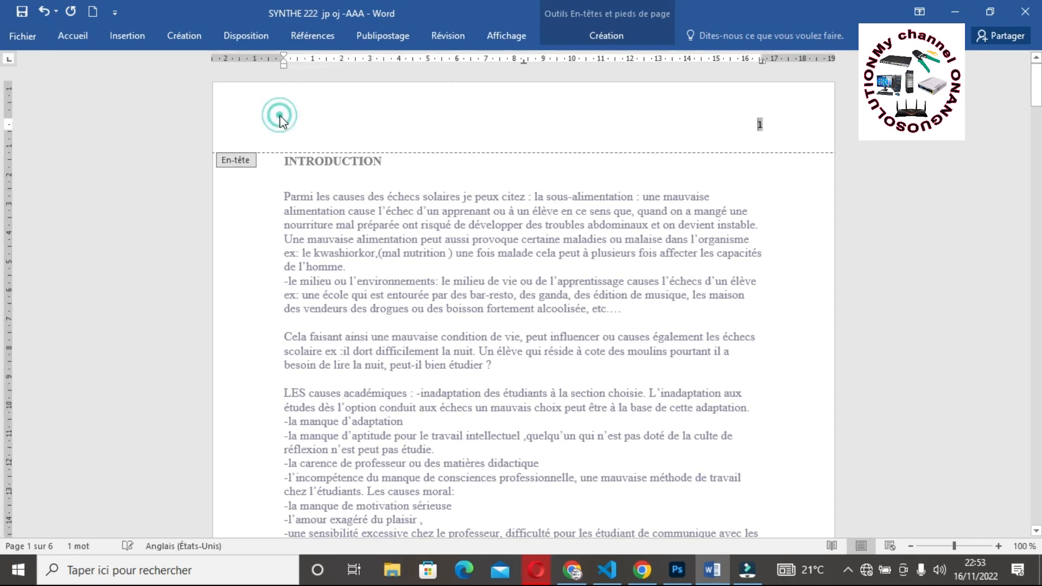
pyautogui.tripleClick(286, 114)
pyautogui.click(764, 126)
pyautogui.click(352, 111)
pyautogui.click(276, 126)
pyautogui.tripleClick(276, 126)
pyautogui.click(278, 125)
pyautogui.write('o')
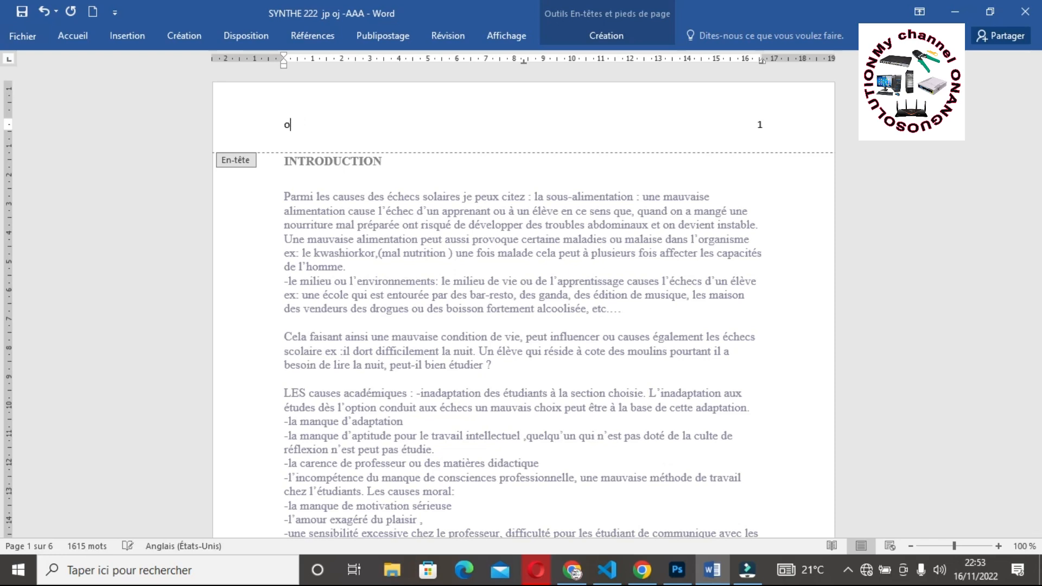
# Clear the header's trial letter and set the font there to Times New Roman, size 12.
pyautogui.click(73, 36)
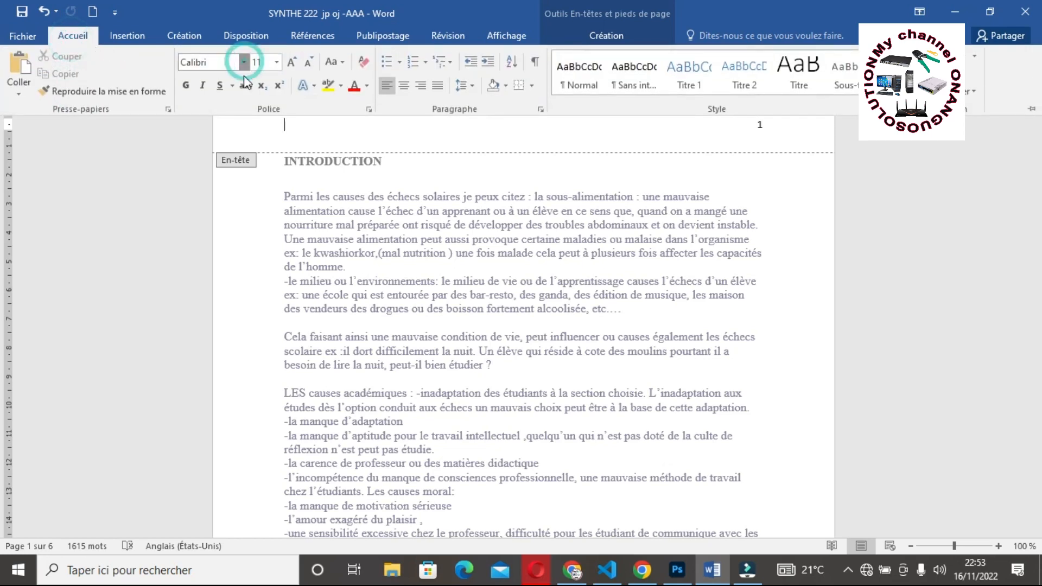
pyautogui.click(244, 60)
pyautogui.click(251, 154)
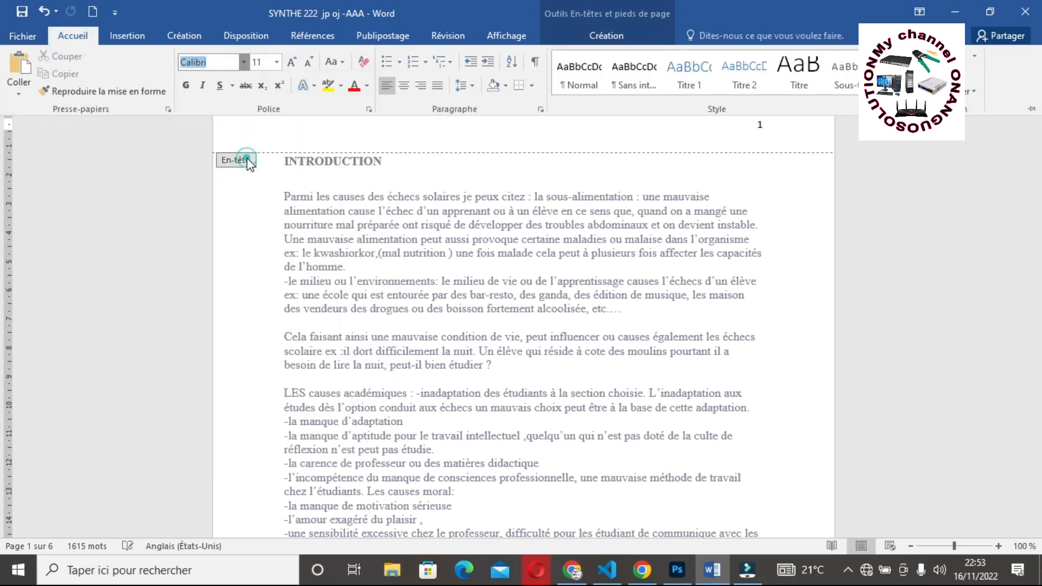
pyautogui.click(291, 61)
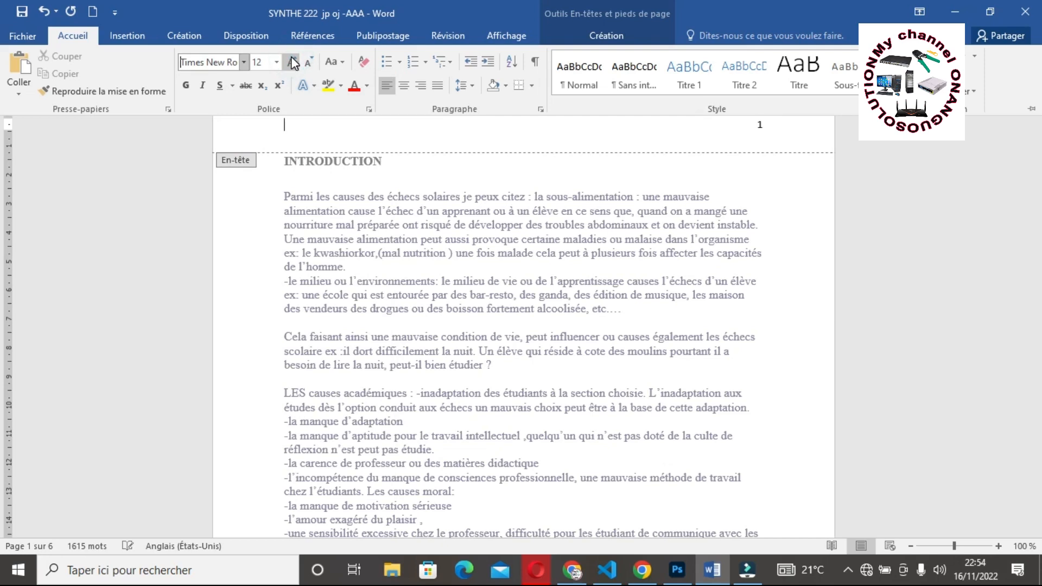
# Change the header's font name to "onaTimes New Roman" and accept the unavailable font.
pyautogui.write('ona')
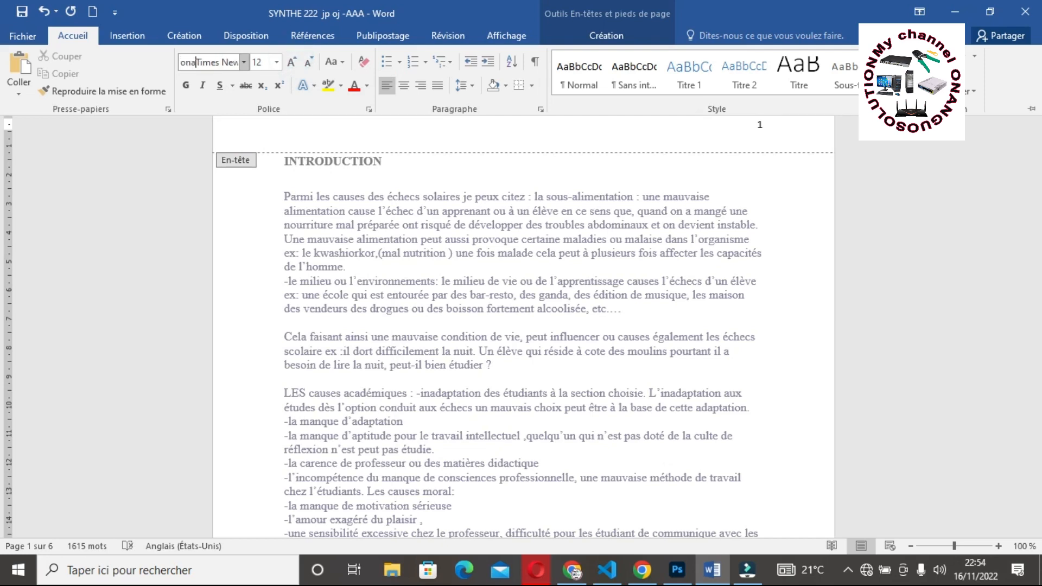
pyautogui.click(288, 122)
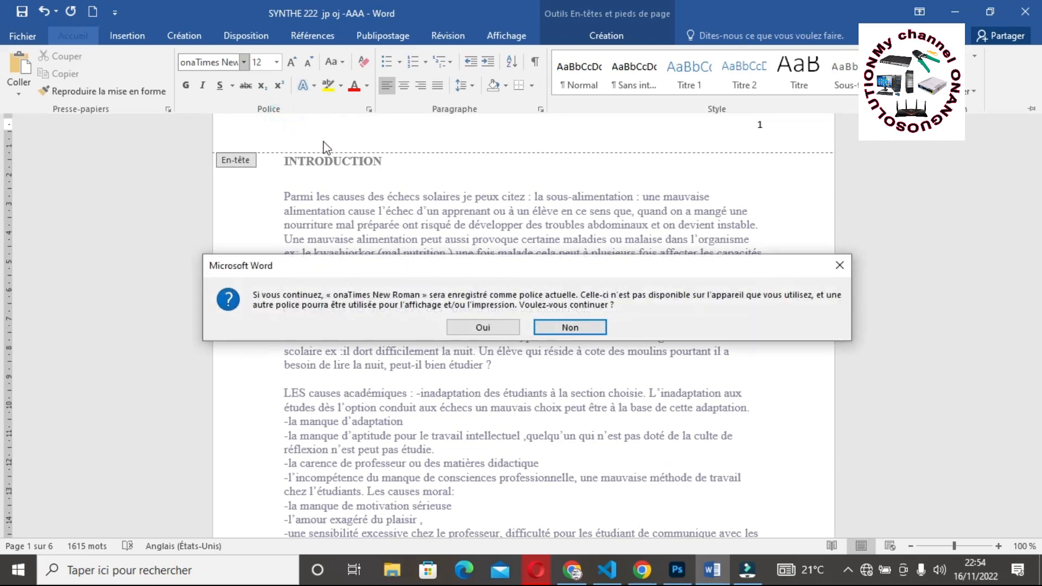
pyautogui.click(482, 327)
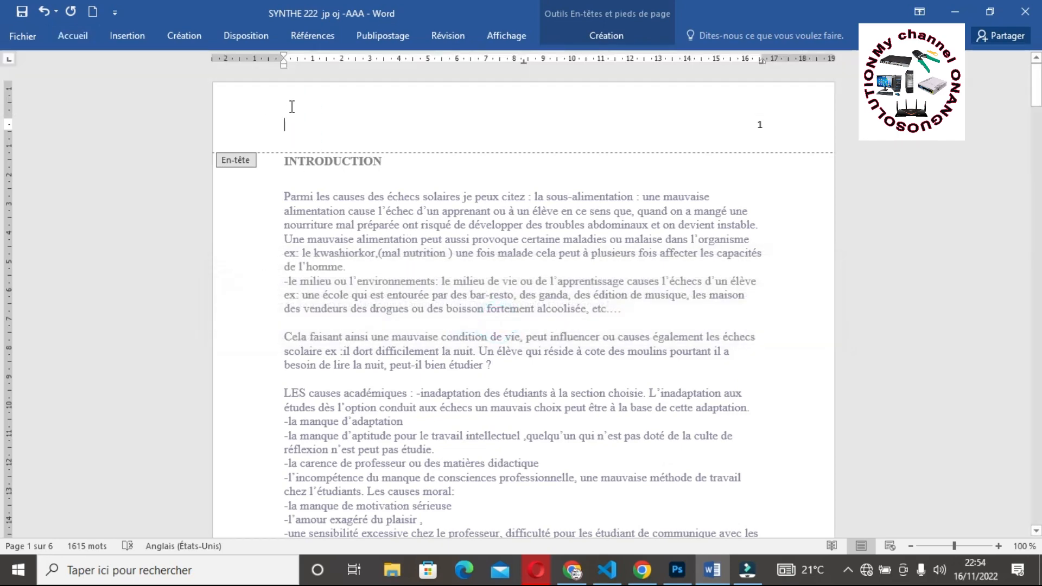
# Enter "Onanguo Solution travail" as the header text before the page number, with "Solution" as a separate capitalized word.
pyautogui.write('onanguosolution')
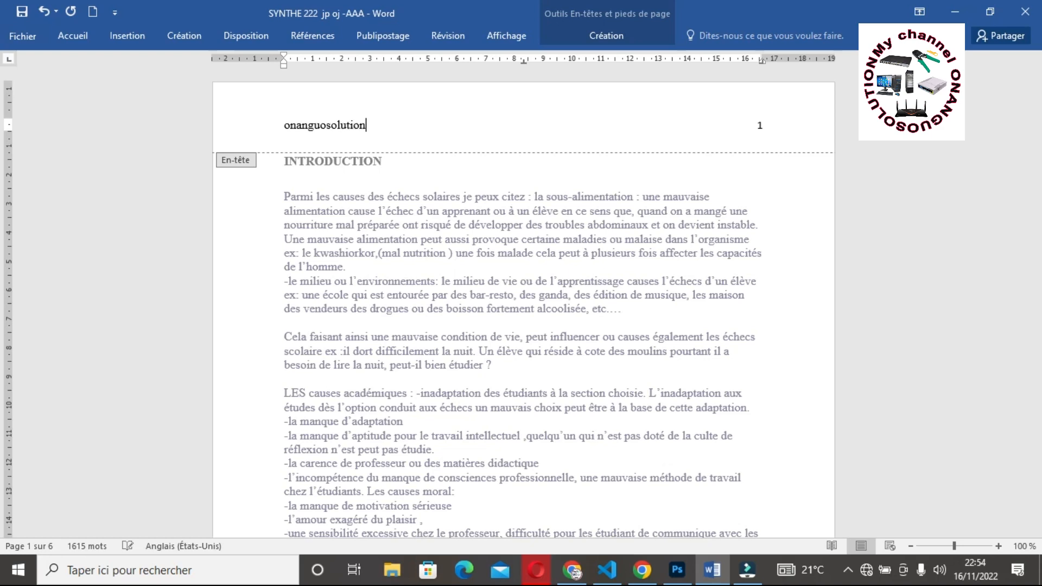
pyautogui.write('travail')
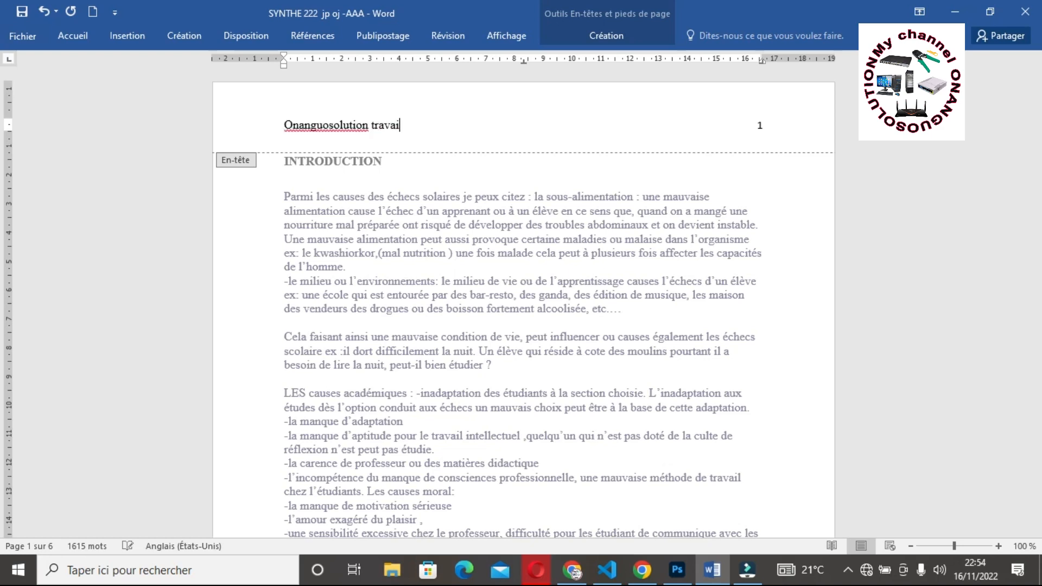
pyautogui.click(330, 126)
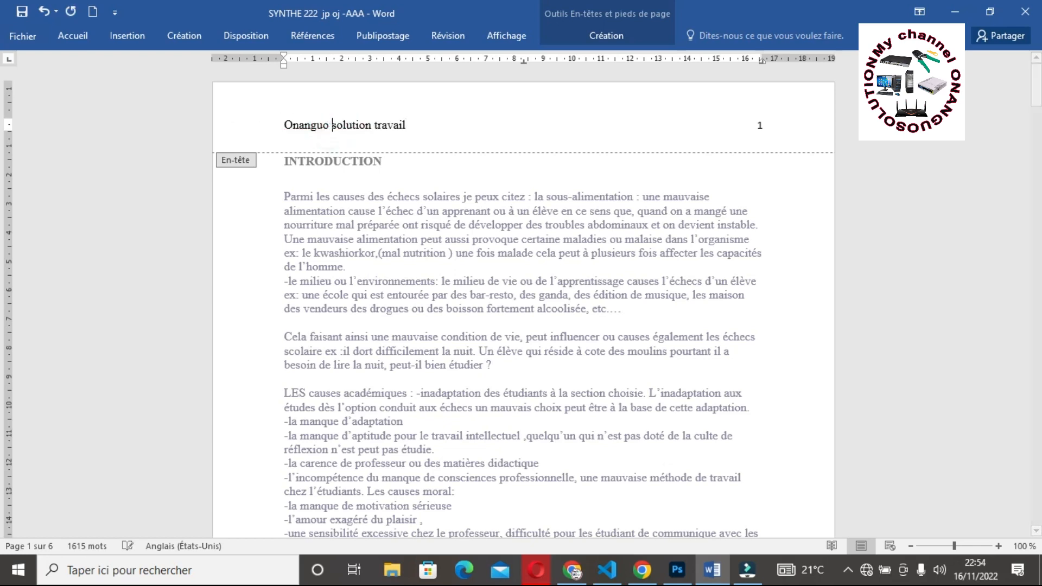
pyautogui.click(337, 128)
pyautogui.press('BackSpace')
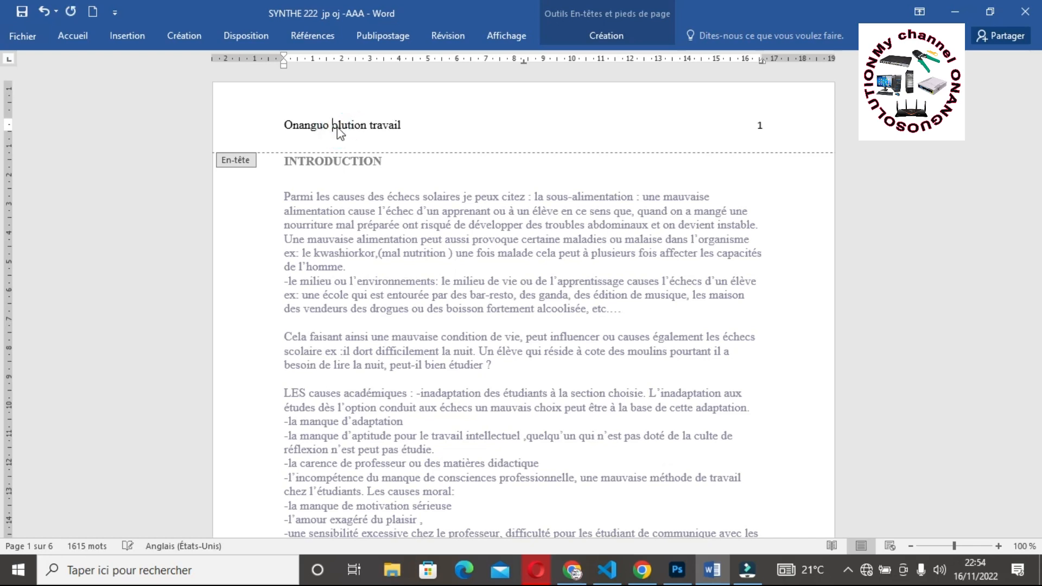
pyautogui.write('So')
pyautogui.click(414, 124)
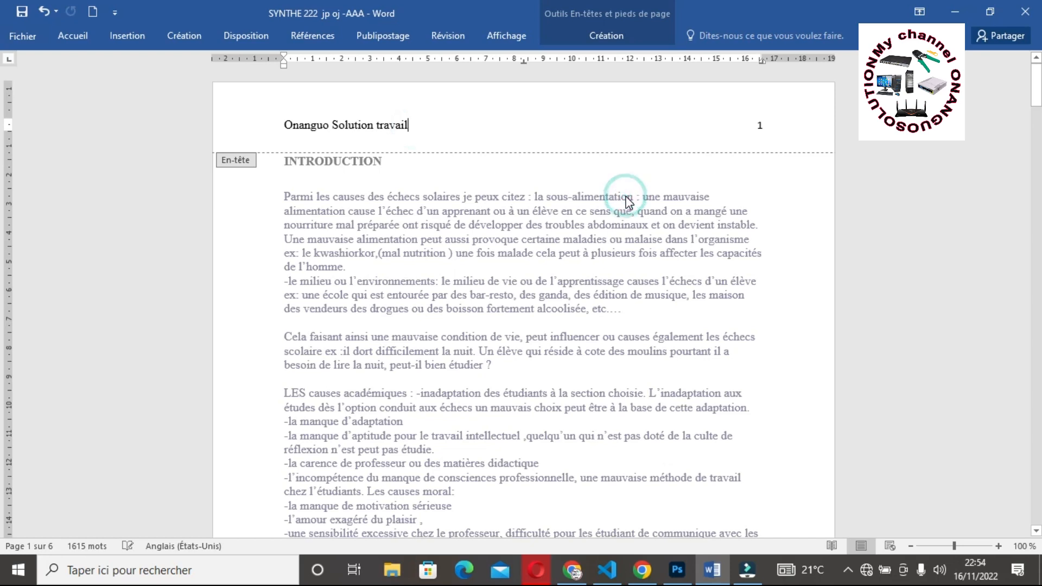
# Leave header editing and return to the body text of the INTRODUCTION on page 1.
pyautogui.doubleClick(726, 224)
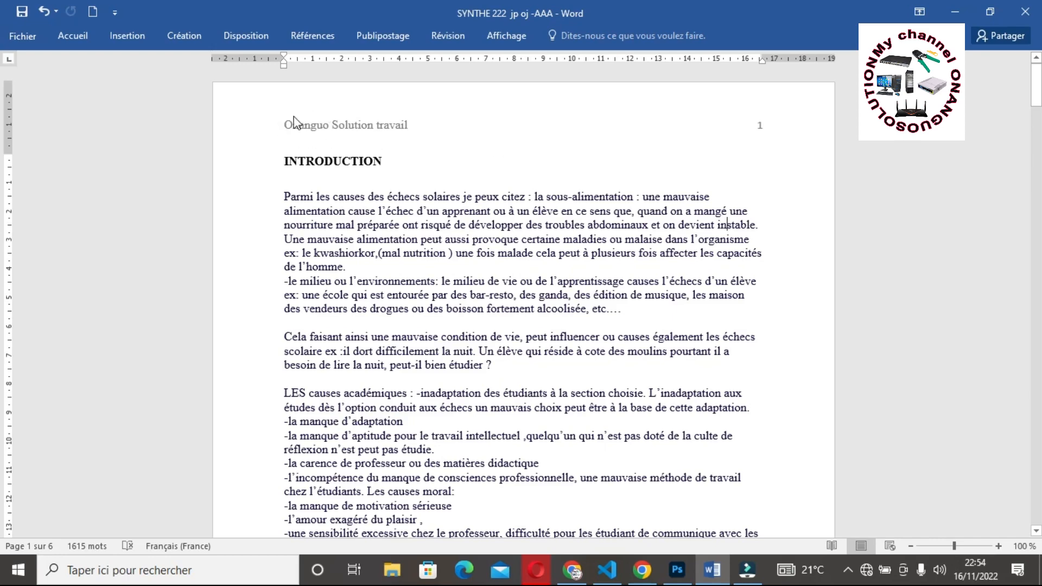
pyautogui.doubleClick(437, 125)
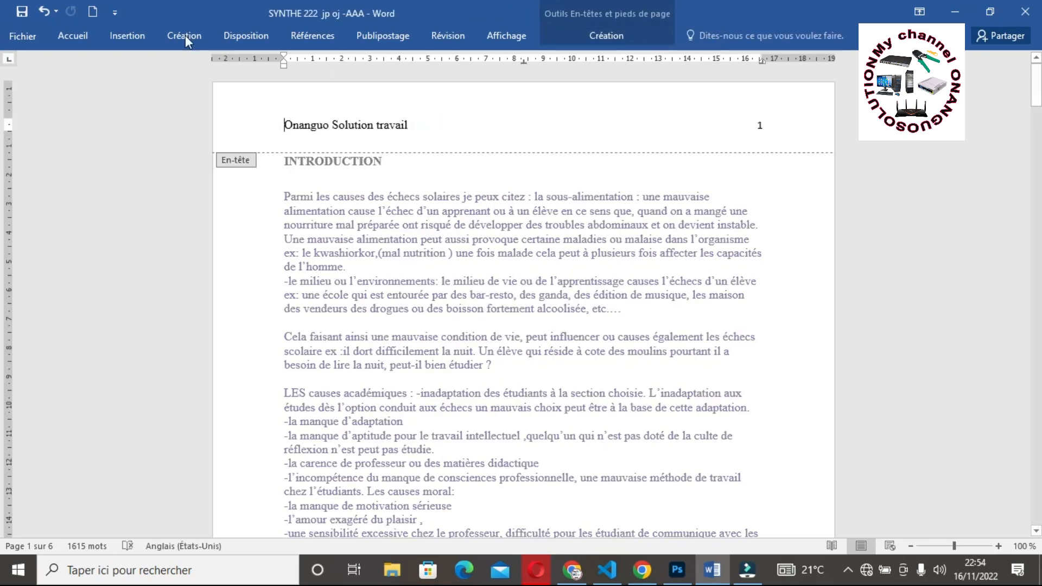
pyautogui.click(140, 37)
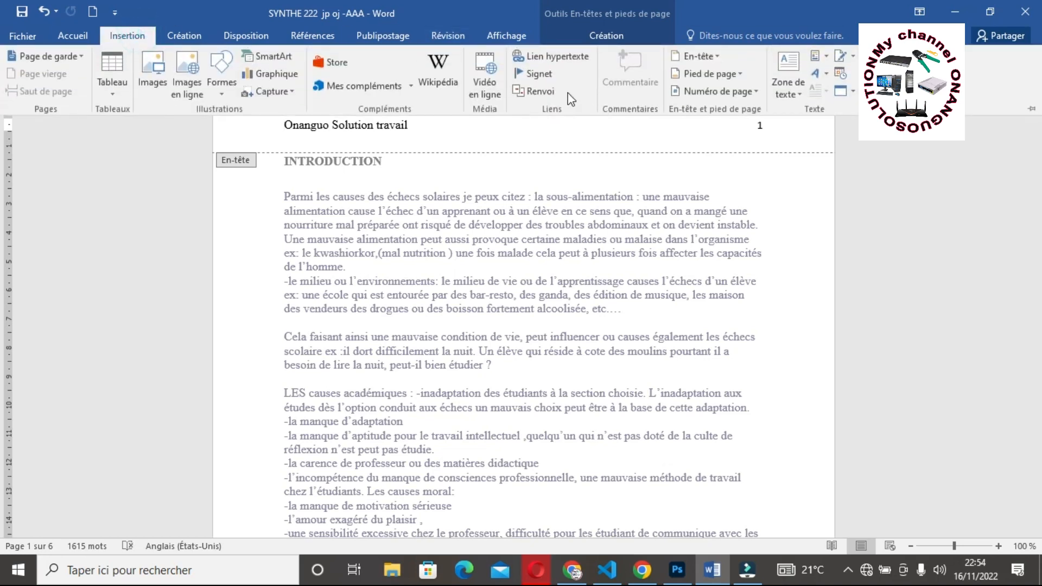
pyautogui.click(507, 126)
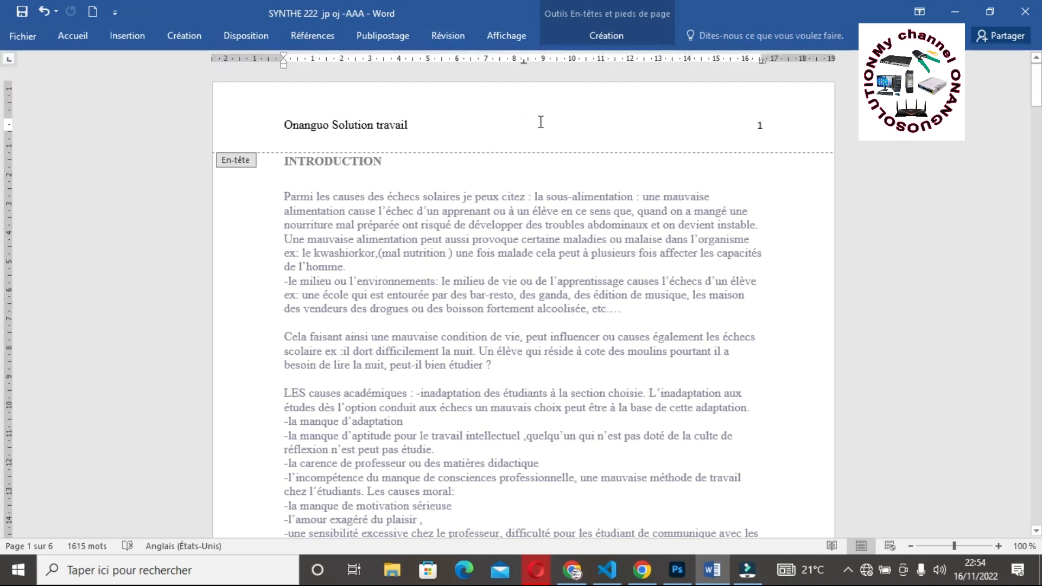
pyautogui.click(619, 141)
pyautogui.click(596, 220)
pyautogui.doubleClick(759, 206)
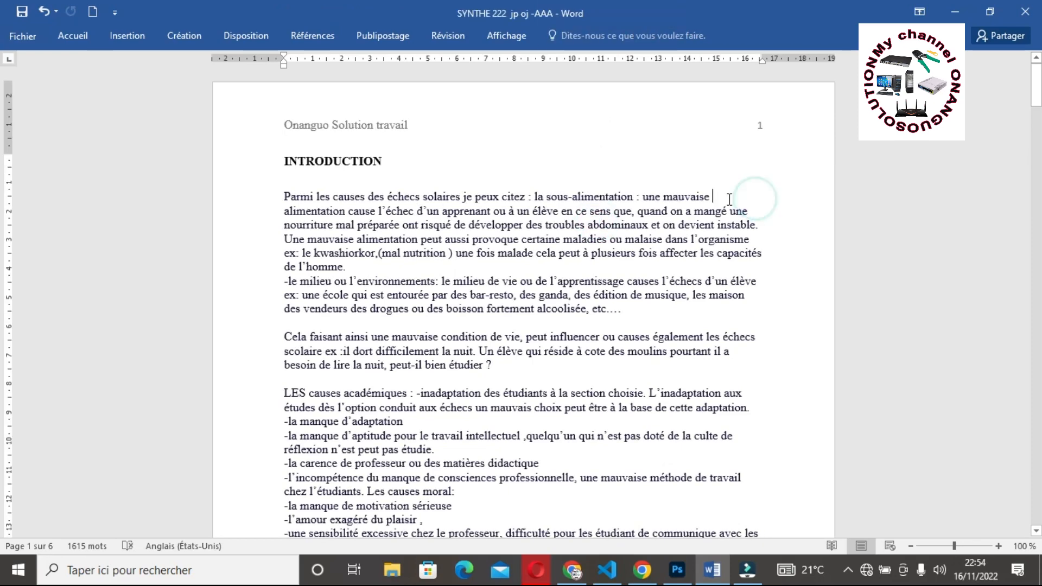
# Examine the header text and page number on each page from the INTRODUCTION through to the REFERENCES page.
pyautogui.moveTo(1037, 96); pyautogui.dragTo(1037, 194)
pyautogui.scroll(-1, 2, 194)
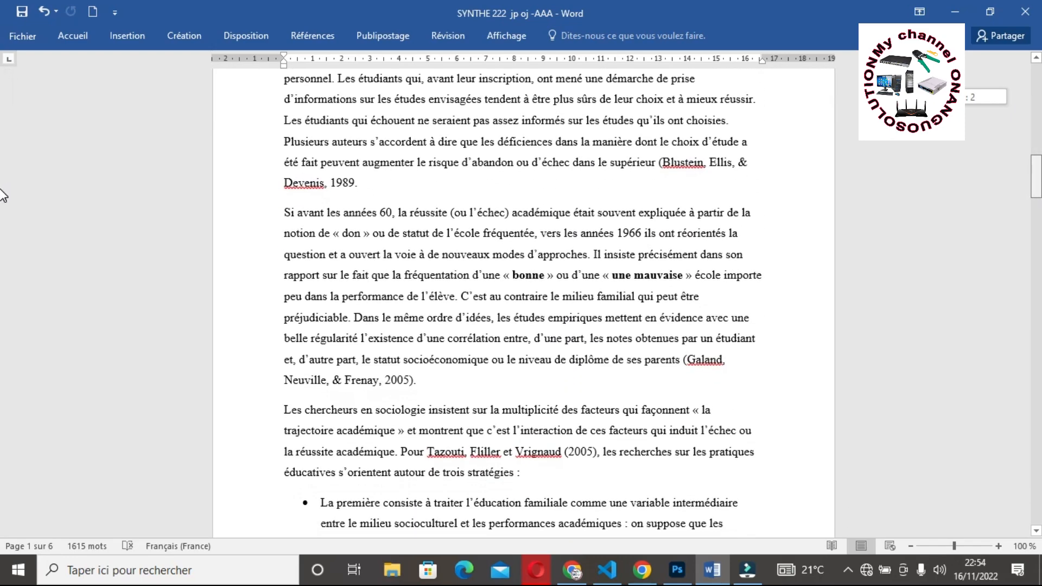
pyautogui.scroll(-10, 2, 194)
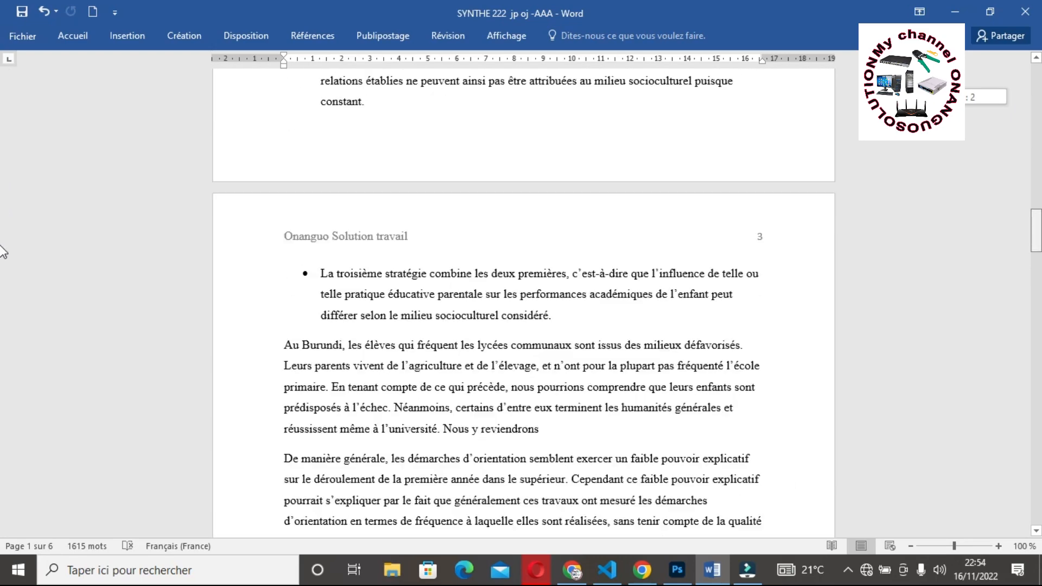
pyautogui.scroll(-15, 2, 251)
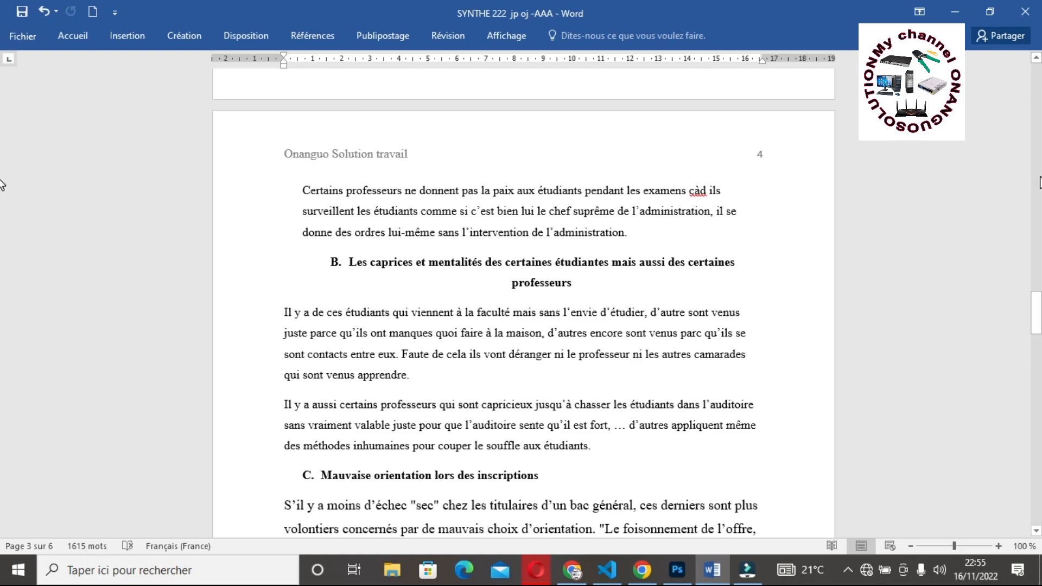
pyautogui.scroll(-20, 2, 380)
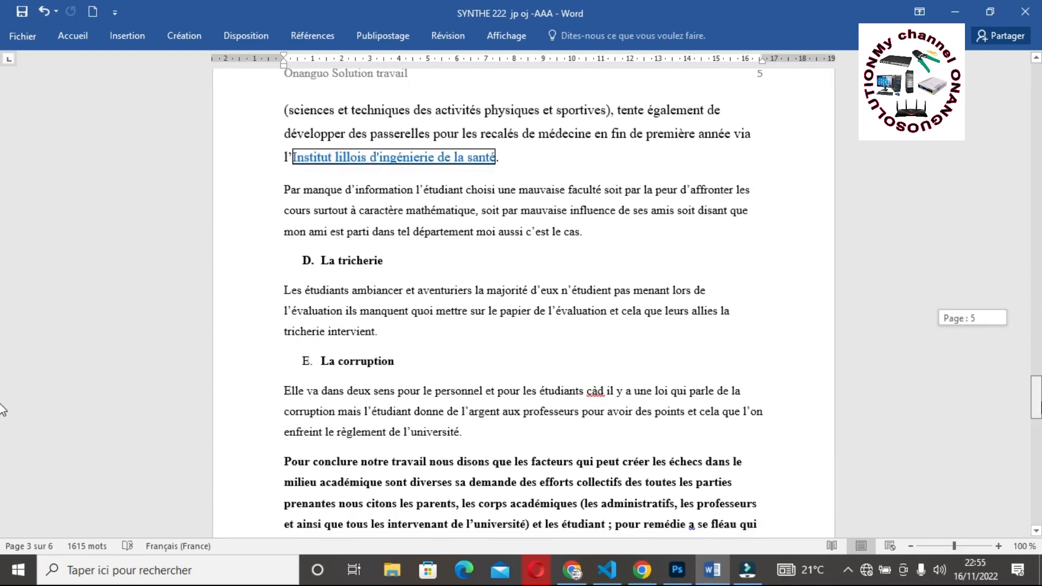
pyautogui.scroll(-20, 1, 429)
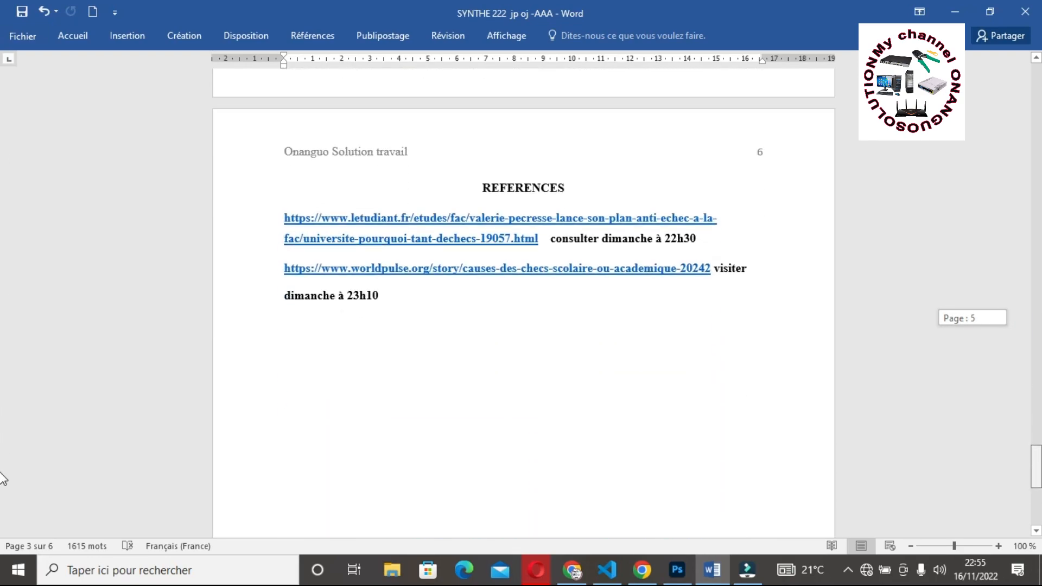
pyautogui.moveTo(1039, 473); pyautogui.dragTo(1040, 117)
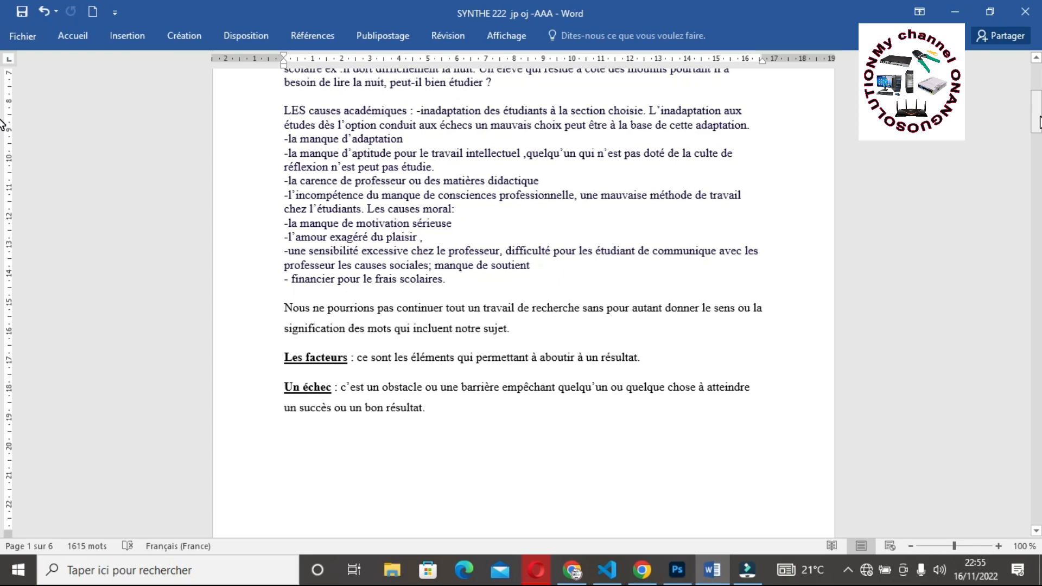
pyautogui.moveTo(1040, 123); pyautogui.dragTo(1039, 64)
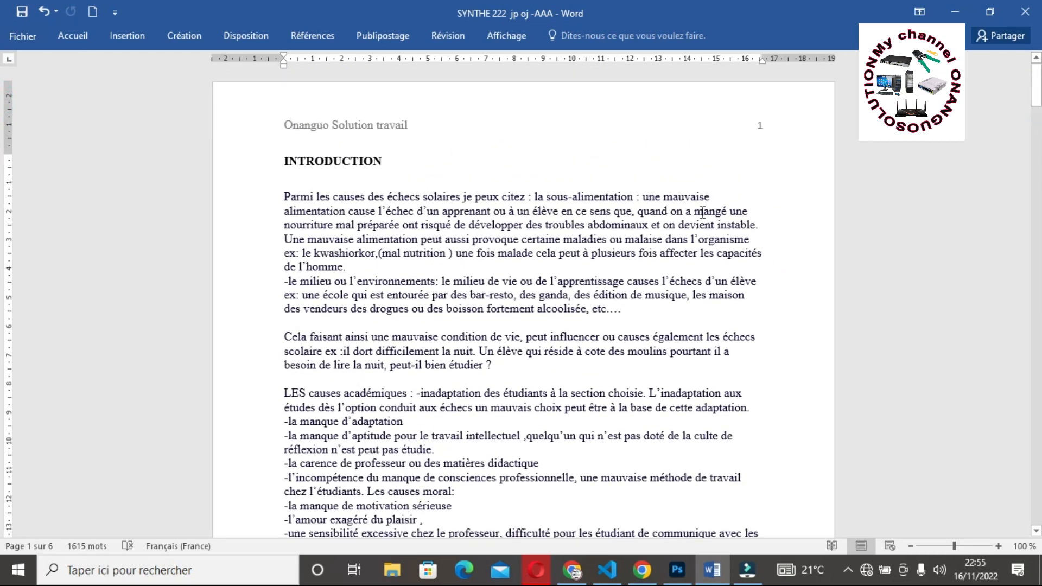
# Insert the picture "pr rapport" on a new line below "- financier pour le frais scolaires." in the introduction.
pyautogui.moveTo(1038, 82); pyautogui.dragTo(1038, 112)
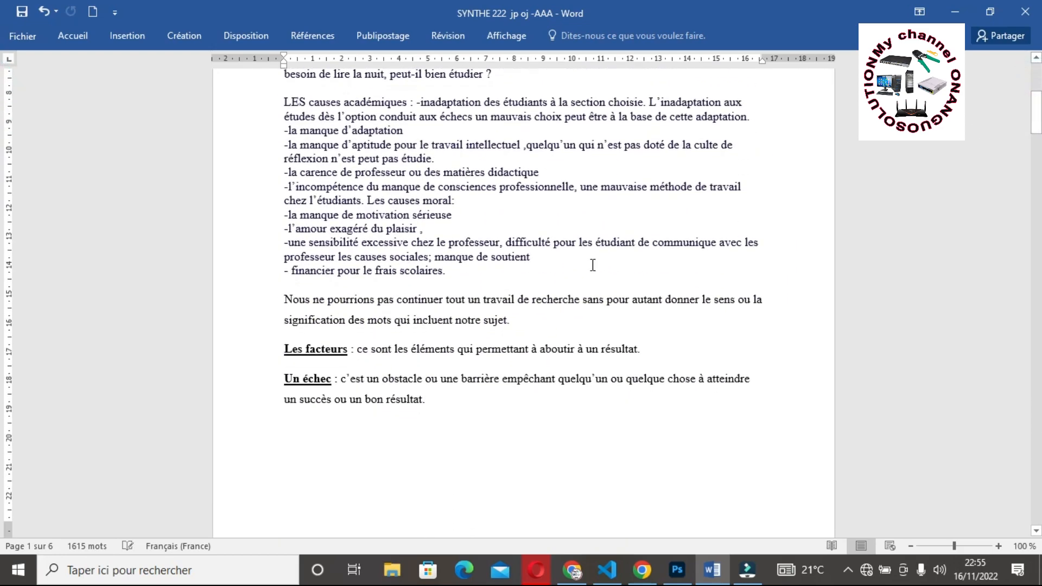
pyautogui.click(442, 273)
pyautogui.press('Return')
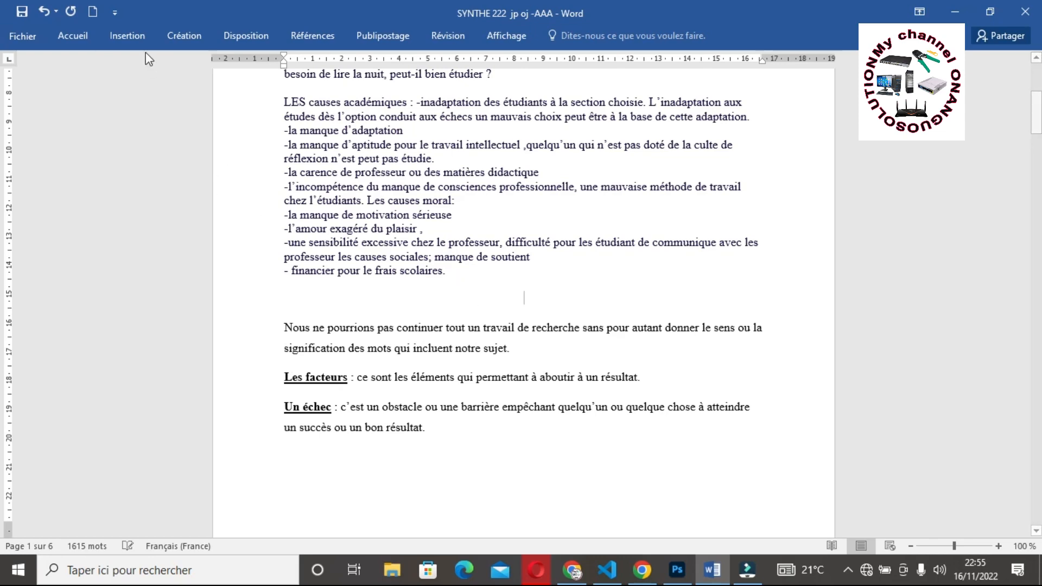
pyautogui.click(125, 36)
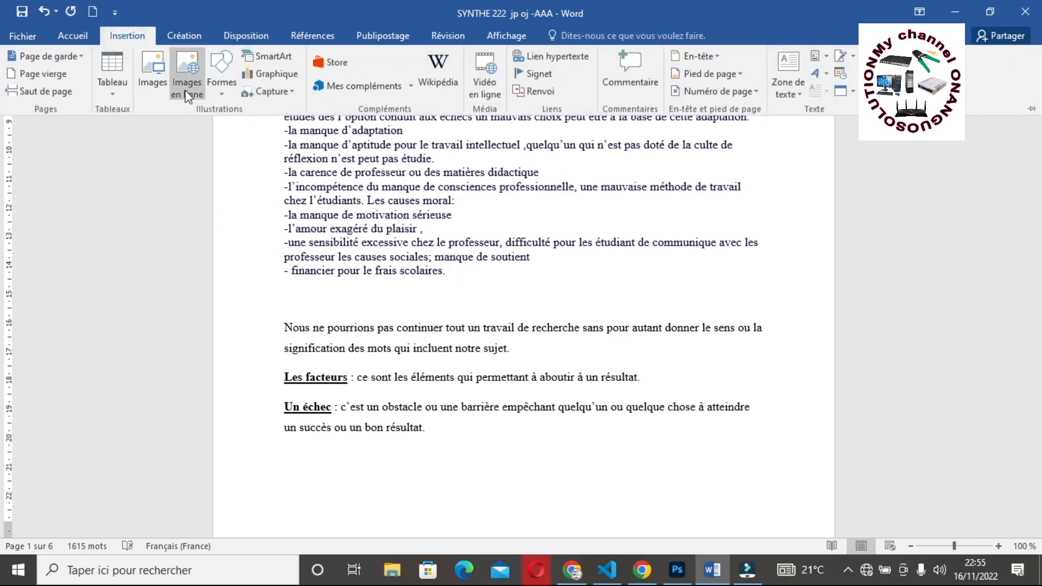
pyautogui.click(145, 74)
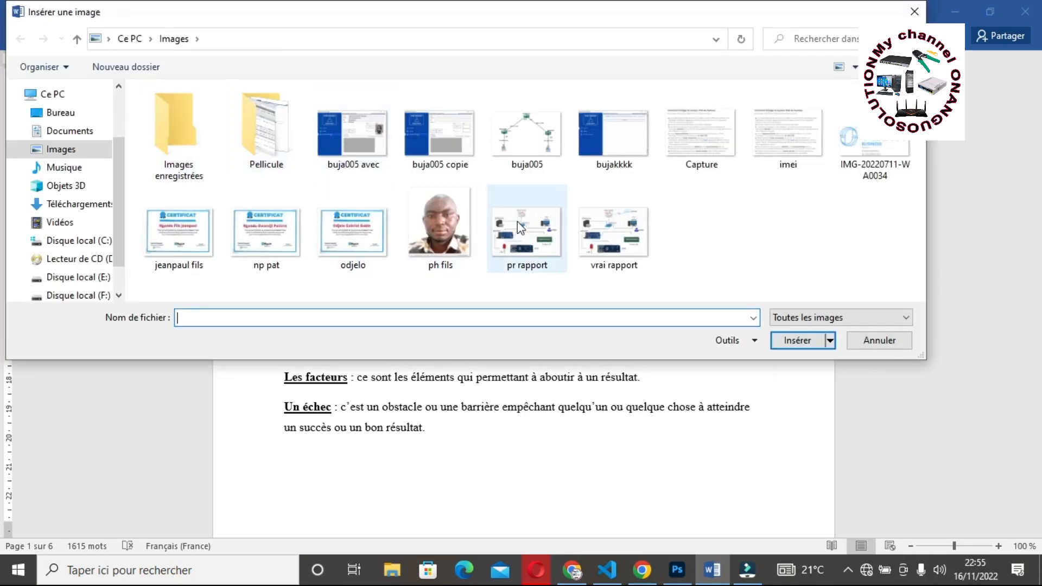
pyautogui.click(520, 241)
pyautogui.click(806, 342)
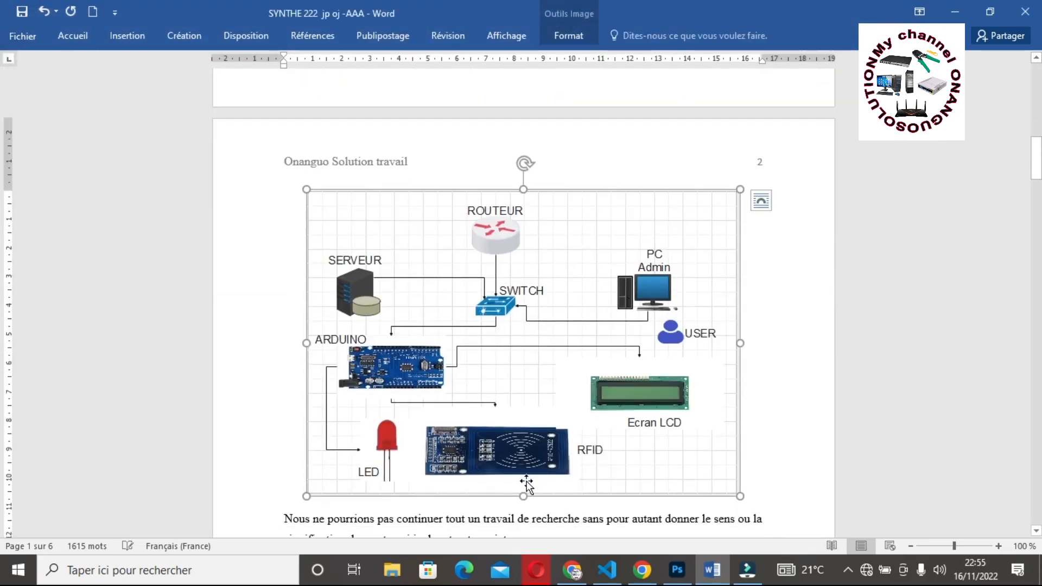
# Reduce the height and width of the inserted network diagram so it fits on page 1 below the introduction's list.
pyautogui.moveTo(526, 494); pyautogui.dragTo(529, 325)
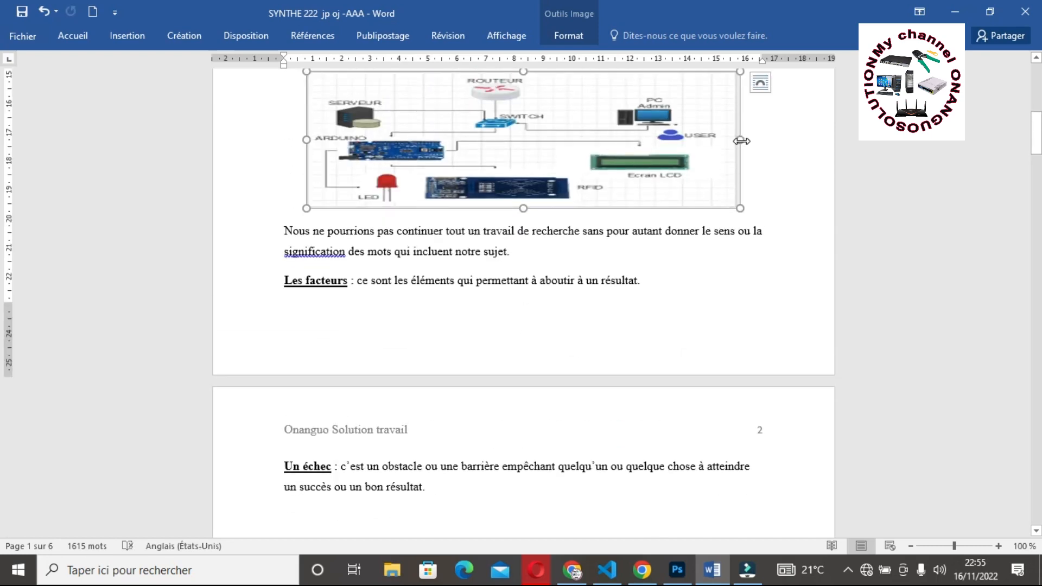
pyautogui.moveTo(742, 141); pyautogui.dragTo(670, 142)
pyautogui.click(705, 202)
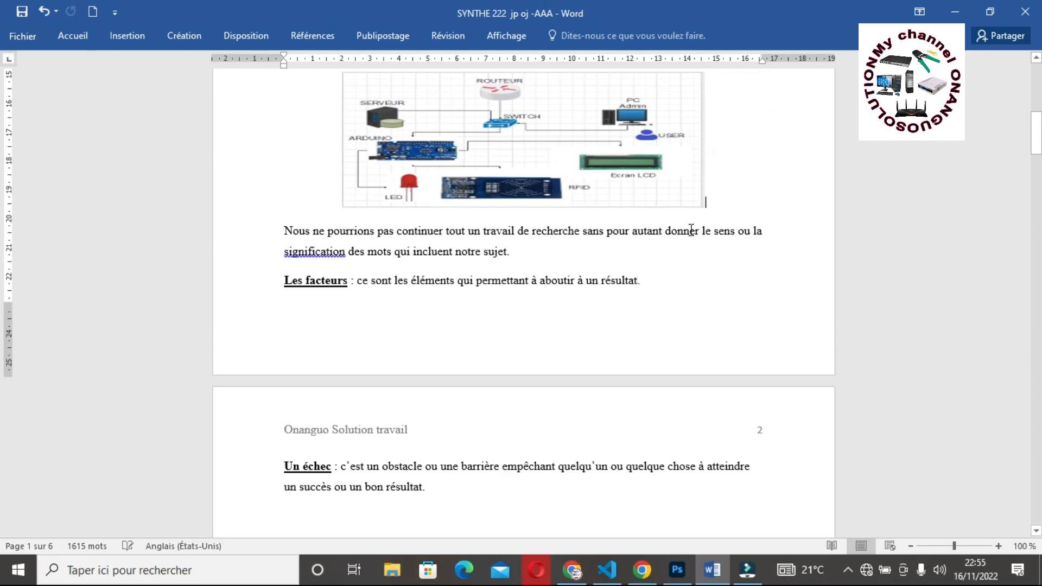
# Insert the picture "buja005 avec" on a new line after the first paragraph of LA PROBLEMATIQUE FACE AU SUJET.
pyautogui.moveTo(1037, 149); pyautogui.dragTo(1020, 183)
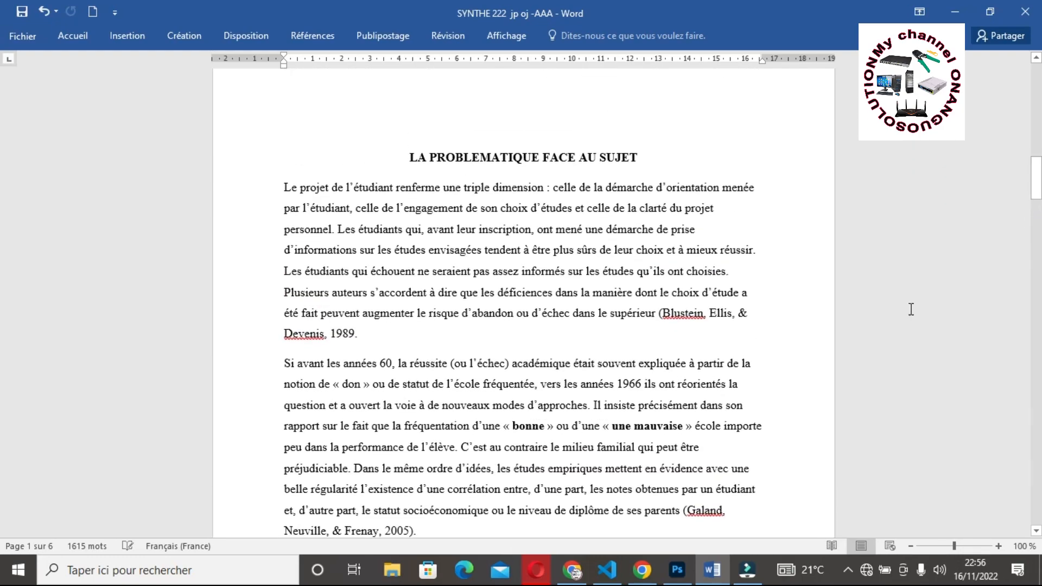
pyautogui.click(389, 337)
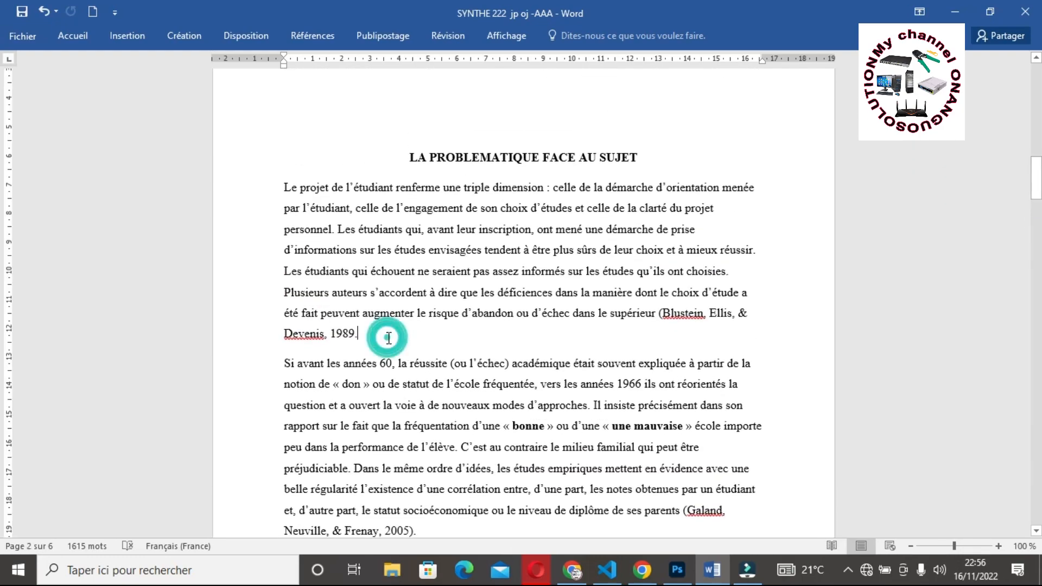
pyautogui.press('Return')
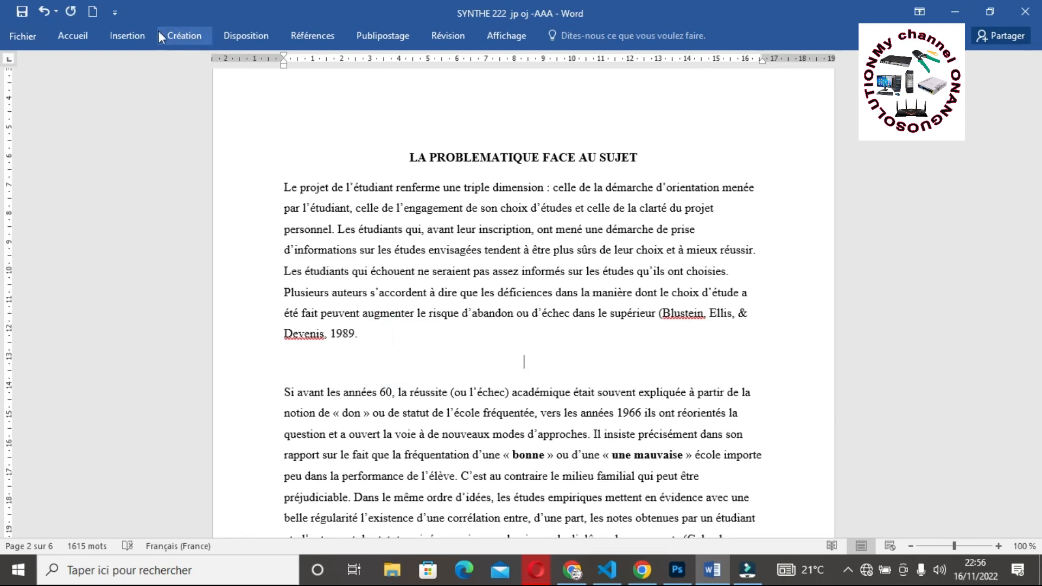
pyautogui.click(130, 35)
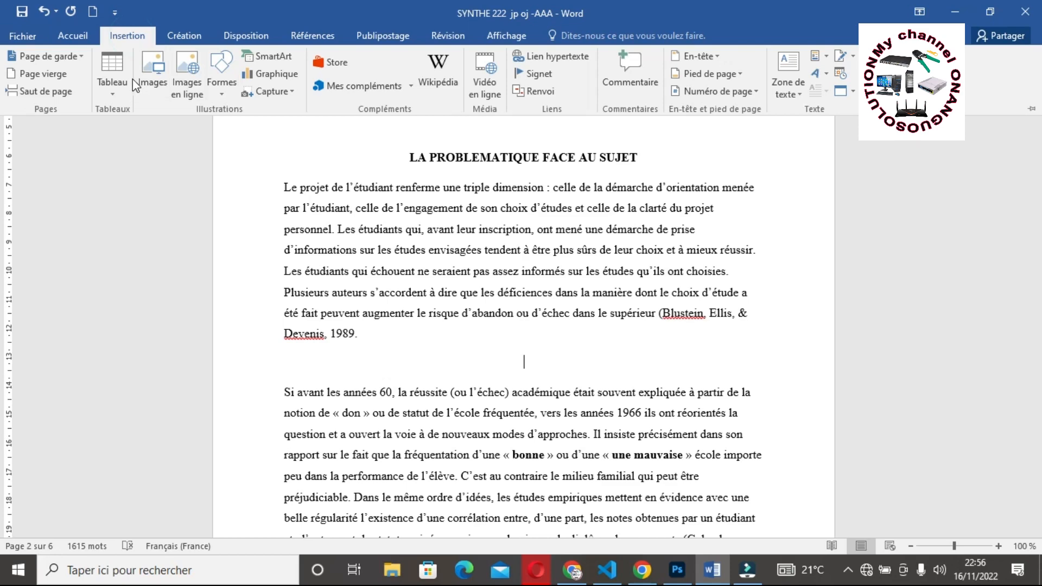
pyautogui.click(148, 80)
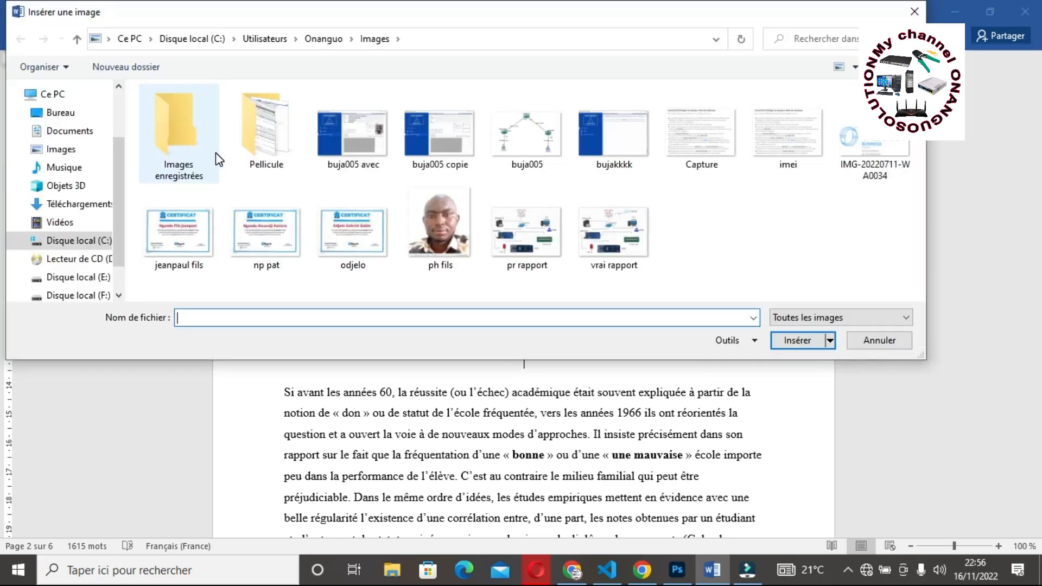
pyautogui.click(361, 160)
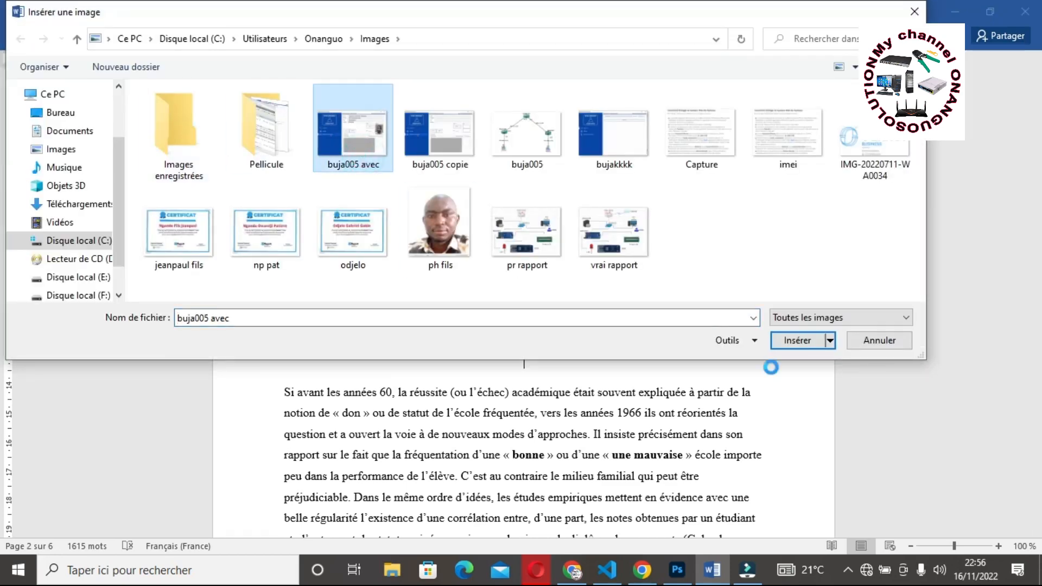
pyautogui.click(795, 340)
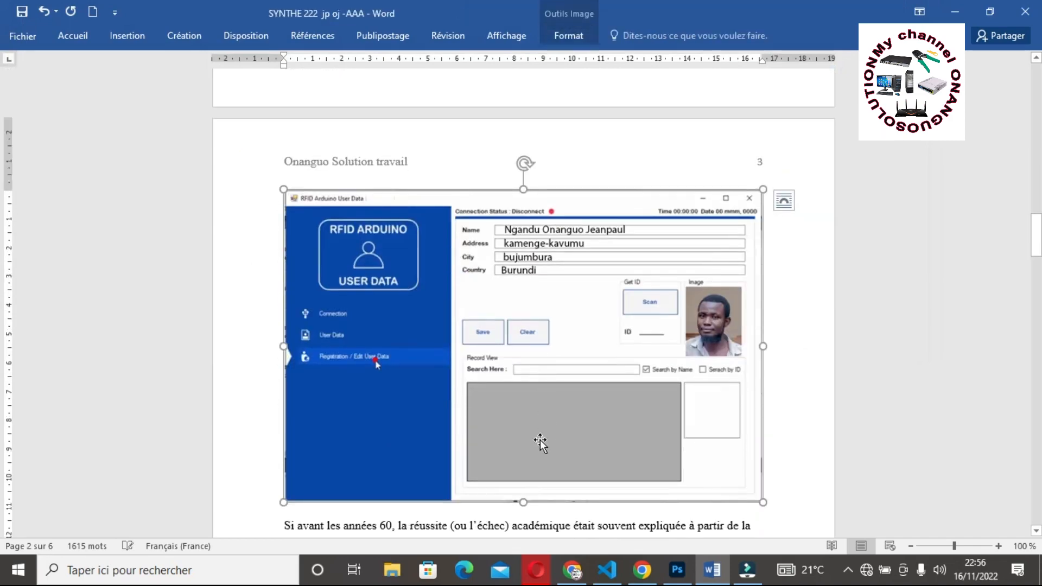
# Shrink the filled-in RFID form picture in height and width so it fits on page 2, and deselect it.
pyautogui.moveTo(524, 503); pyautogui.dragTo(521, 331)
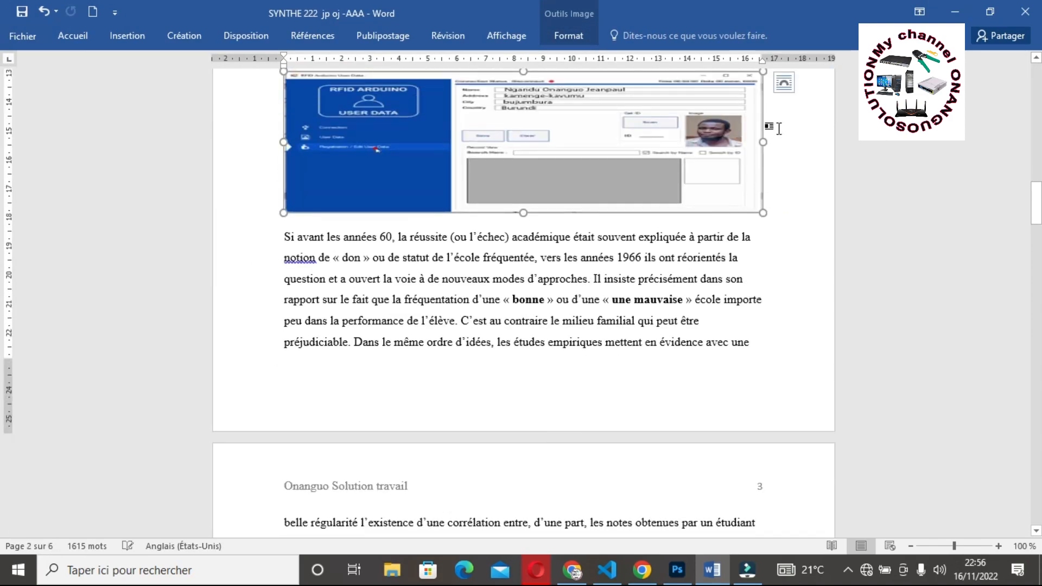
pyautogui.moveTo(762, 144); pyautogui.dragTo(619, 154)
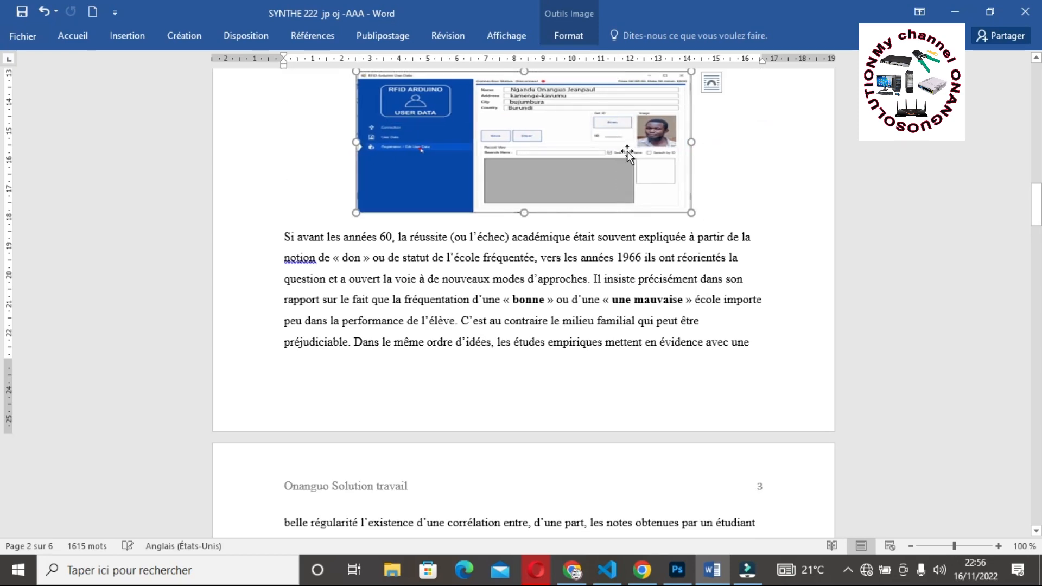
pyautogui.click(728, 156)
# Break to page 4 after the paragraph ending "que la fréquence." and insert the picture "buja005 copie" there.
pyautogui.click(1037, 211)
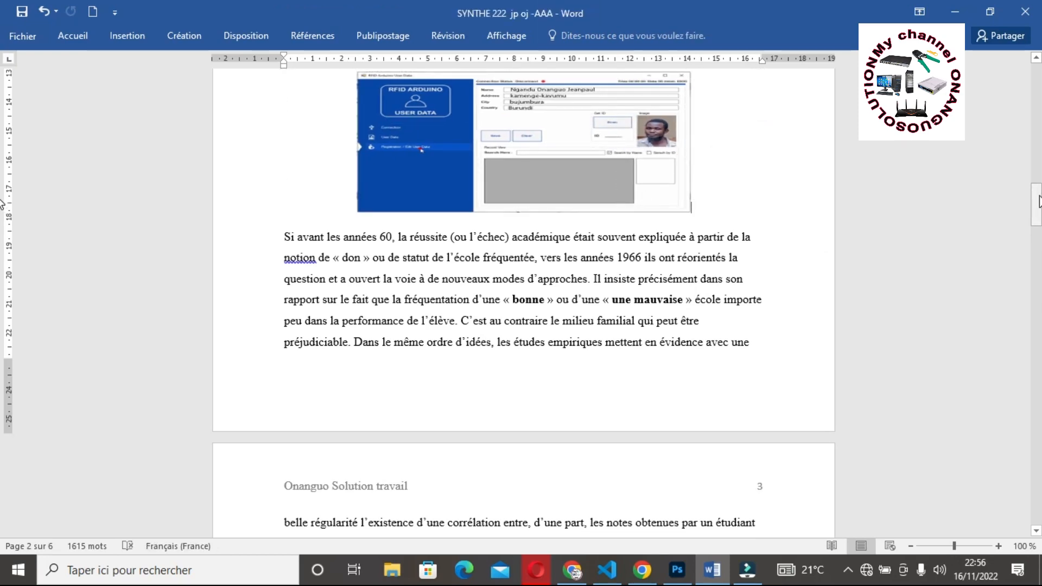
pyautogui.moveTo(1036, 211); pyautogui.dragTo(3, 260)
pyautogui.moveTo(1039, 256); pyautogui.dragTo(1039, 284)
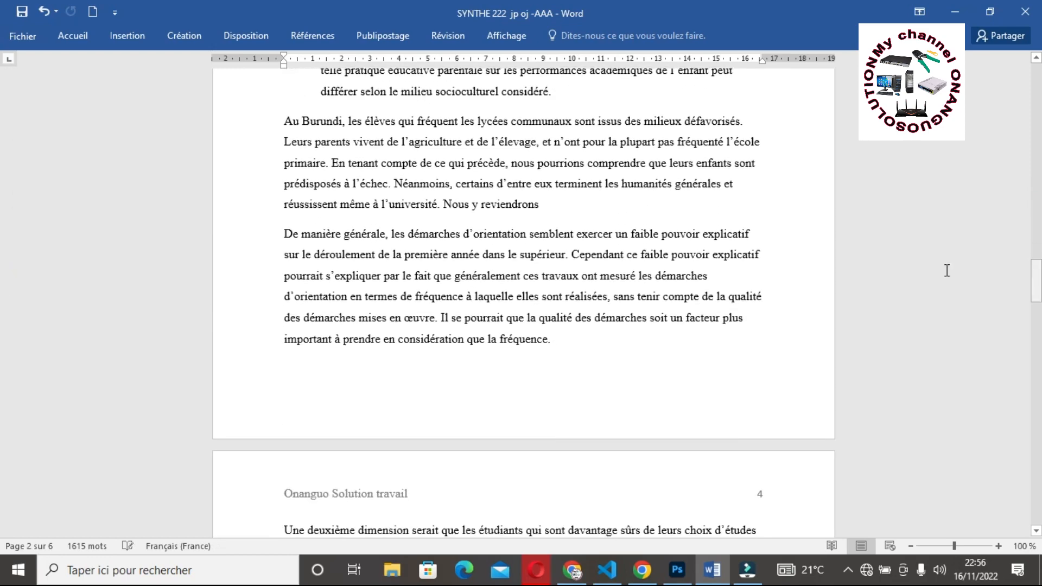
pyautogui.click(558, 208)
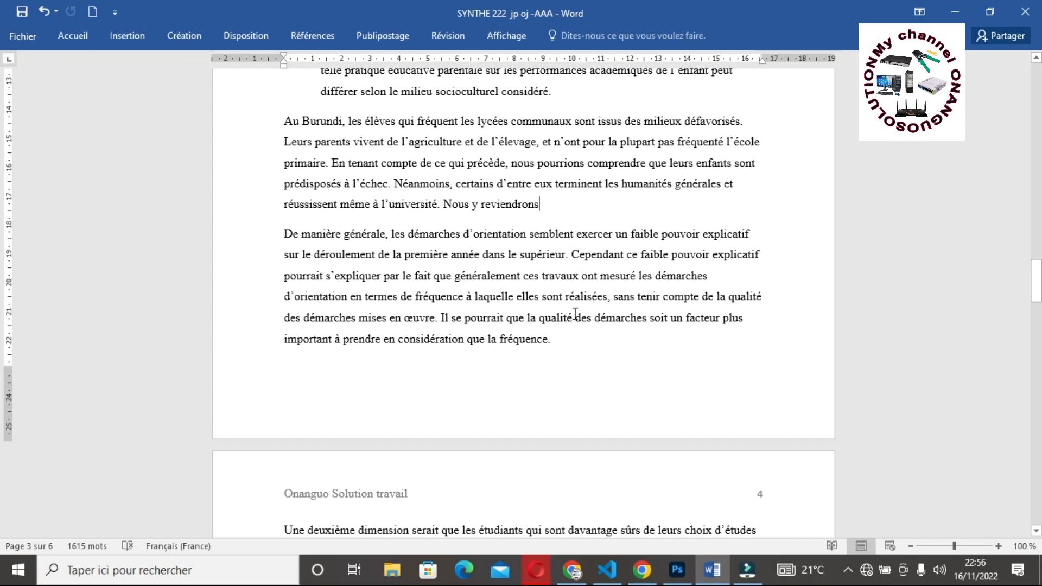
pyautogui.click(572, 342)
pyautogui.hotkey('ctrl', 'Return')
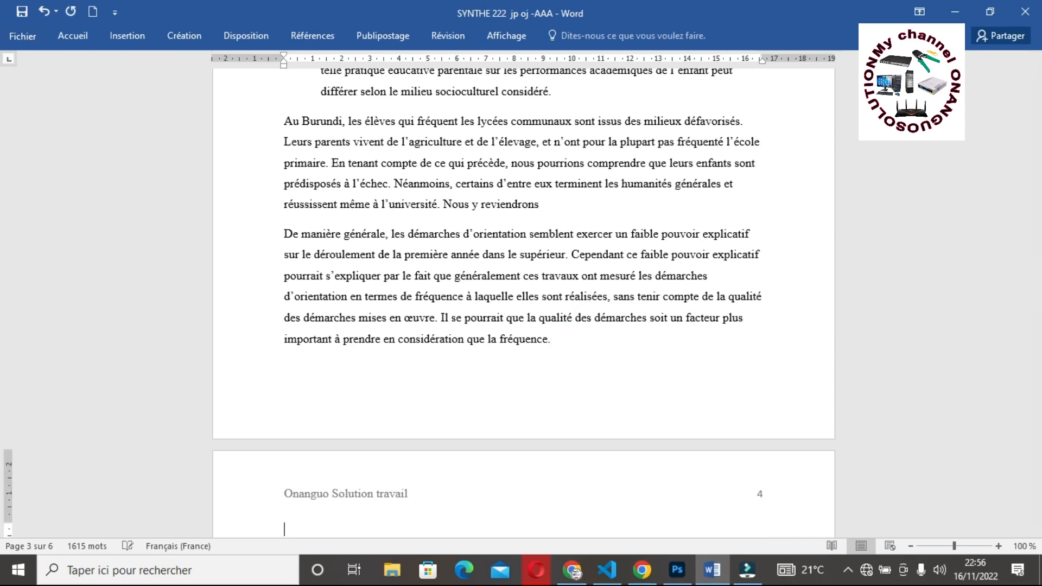
pyautogui.click(124, 39)
pyautogui.click(150, 76)
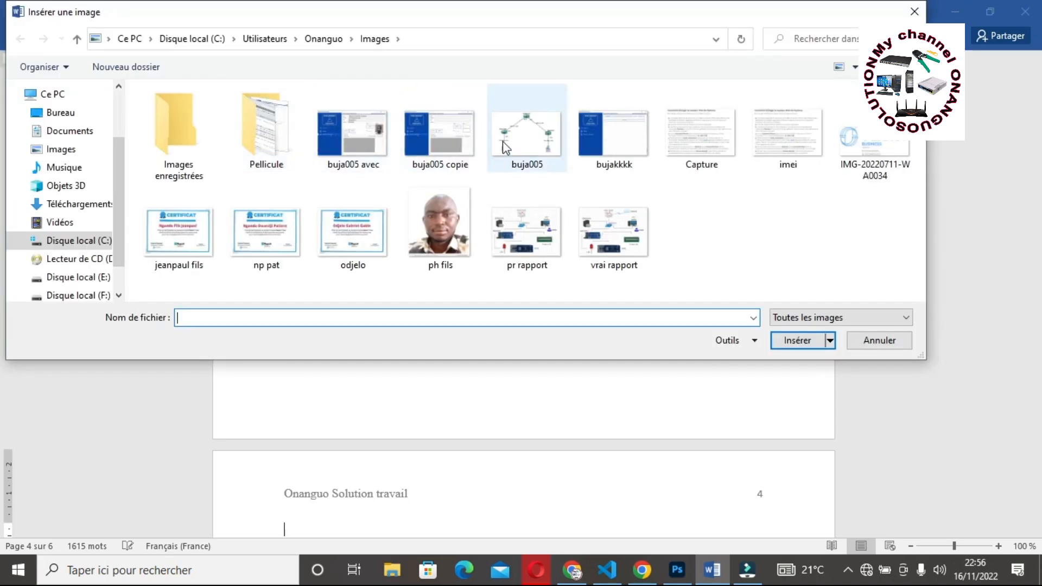
pyautogui.click(445, 142)
pyautogui.click(800, 338)
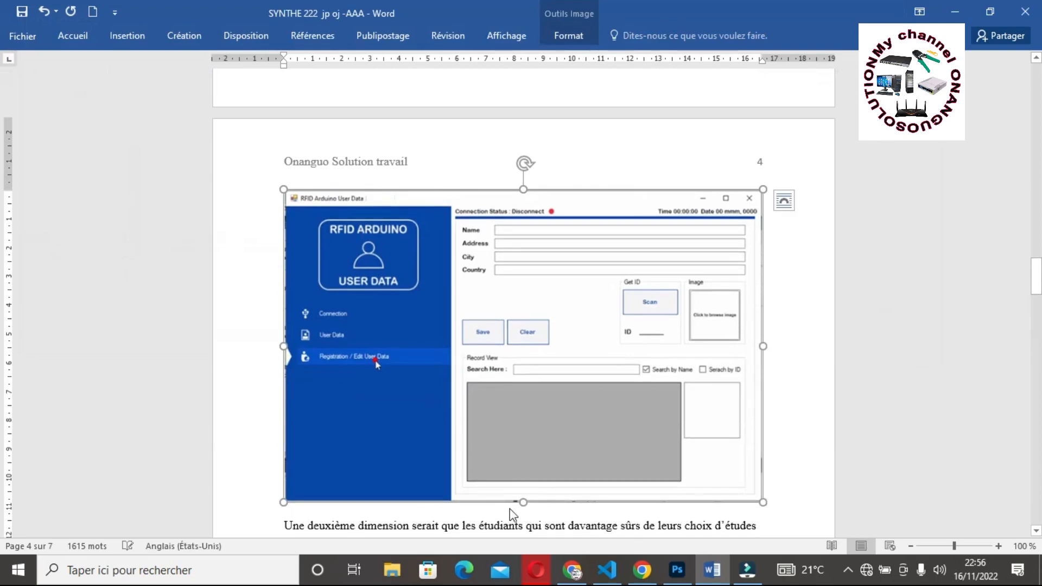
# Reduce the height and width of the empty RFID form picture on page 4 and centre it.
pyautogui.moveTo(523, 502); pyautogui.dragTo(508, 317)
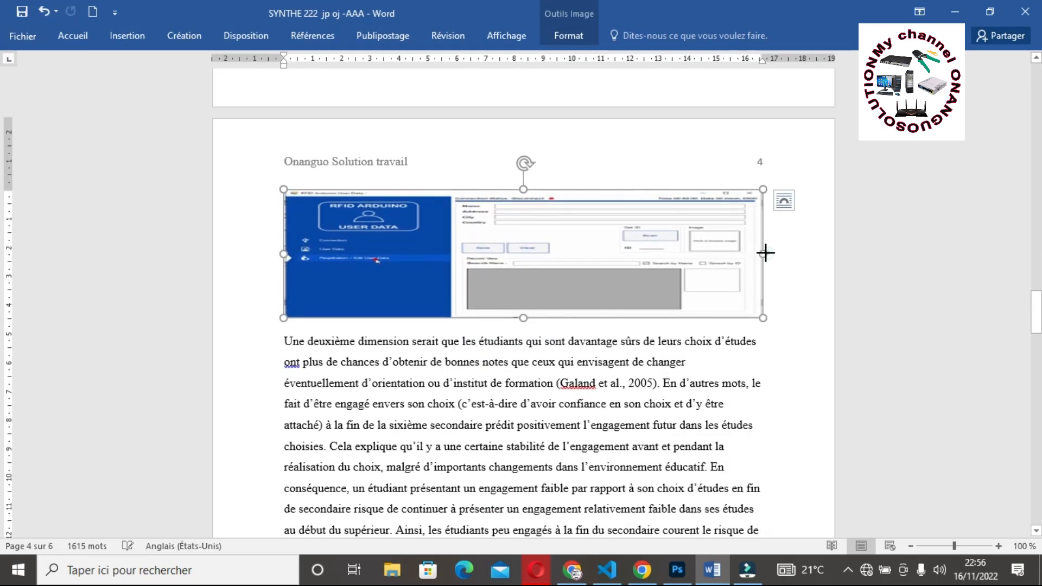
pyautogui.moveTo(763, 253); pyautogui.dragTo(671, 254)
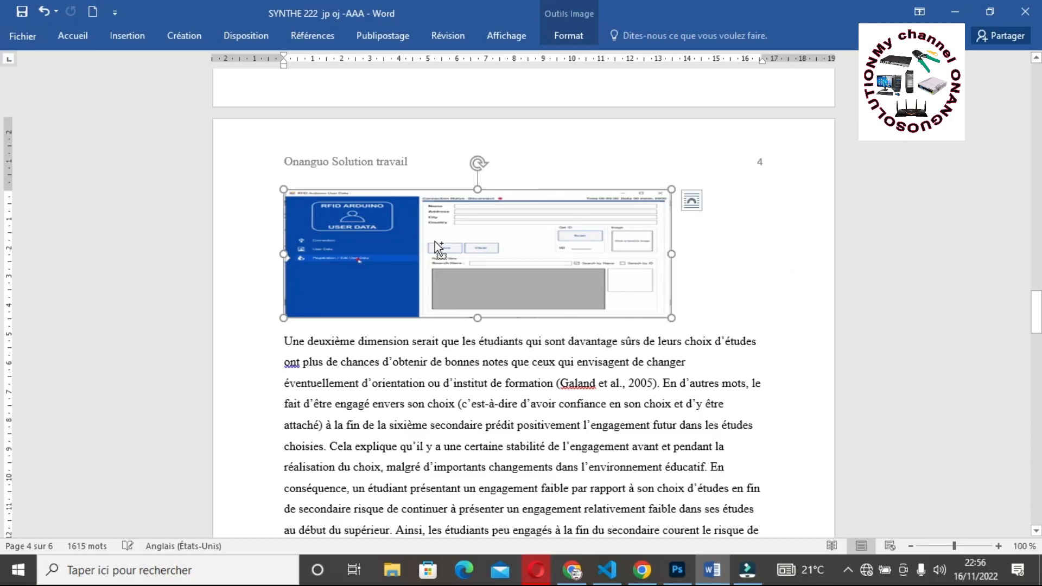
pyautogui.hotkey('ctrl', 'e')
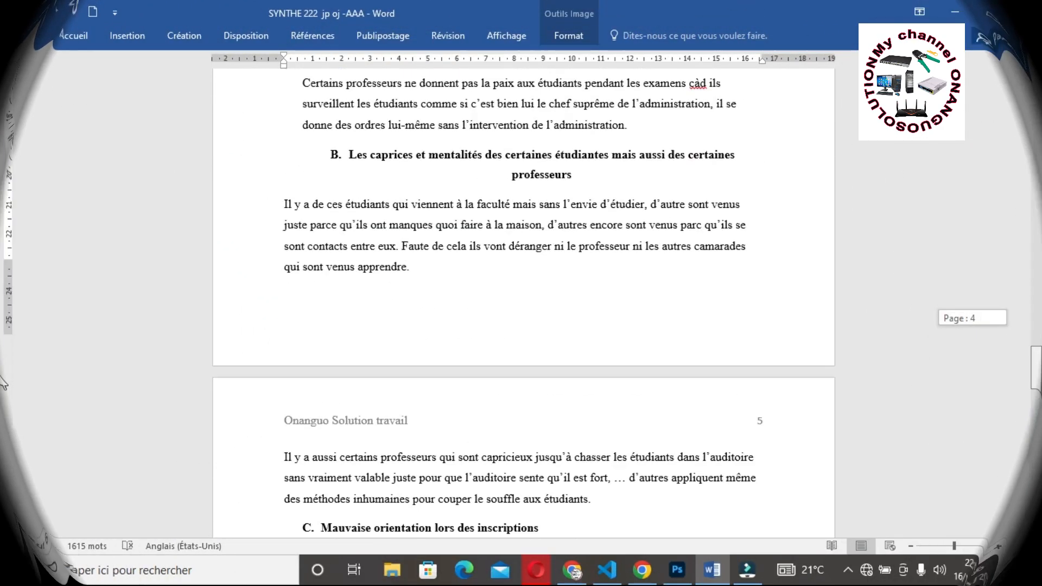
# Add an empty centred line after the paragraph ending "Institut lillois d'ingénierie de la santé" on page 5.
pyautogui.scroll(-15, 3, 383)
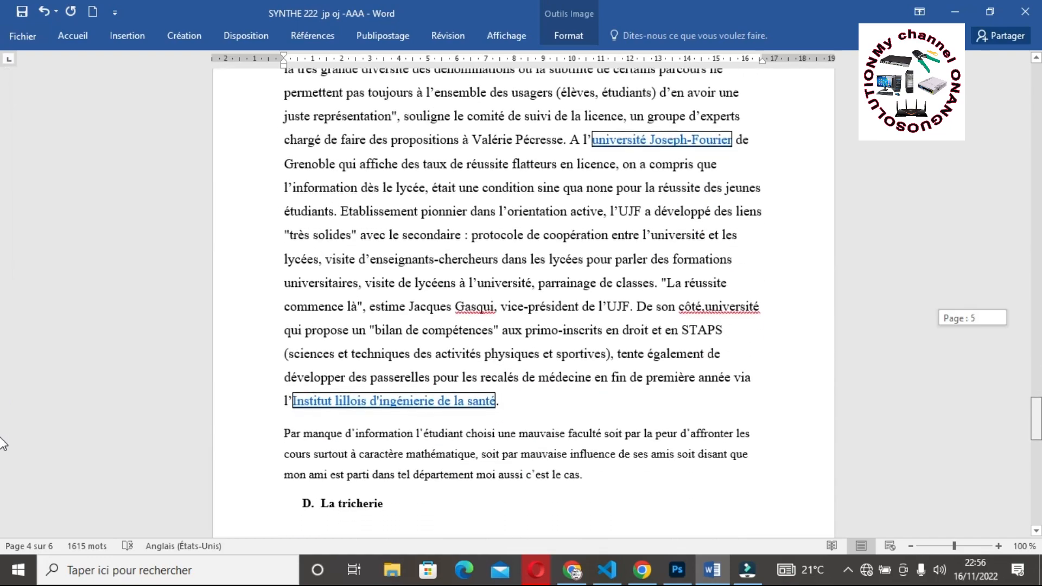
pyautogui.scroll(12, 3, 477)
pyautogui.scroll(-3, 1030, 442)
pyautogui.scroll(-3, 1030, 442)
pyautogui.scroll(3, 1029, 434)
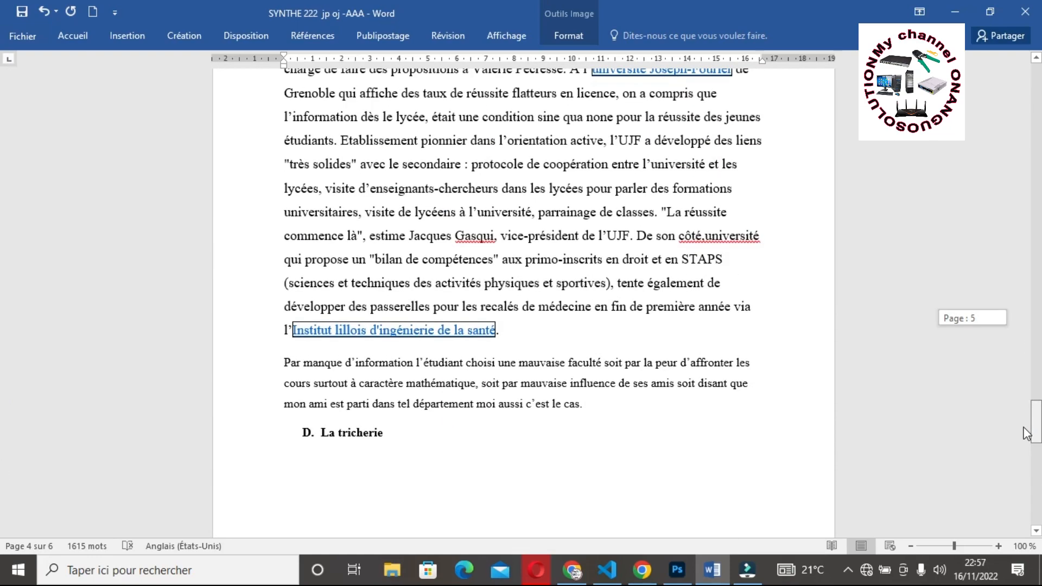
pyautogui.click(521, 341)
pyautogui.press('Return')
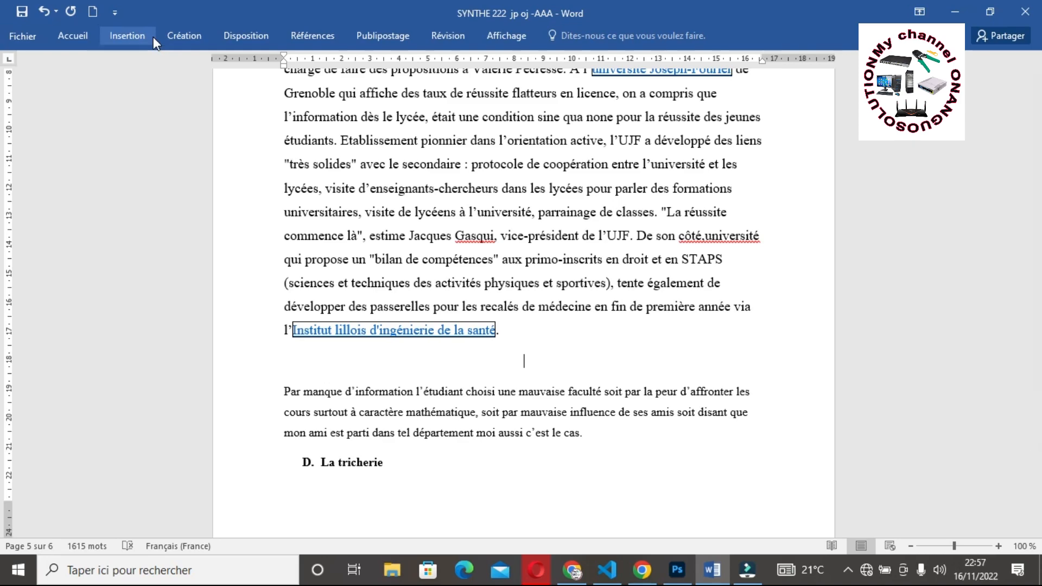
pyautogui.click(126, 36)
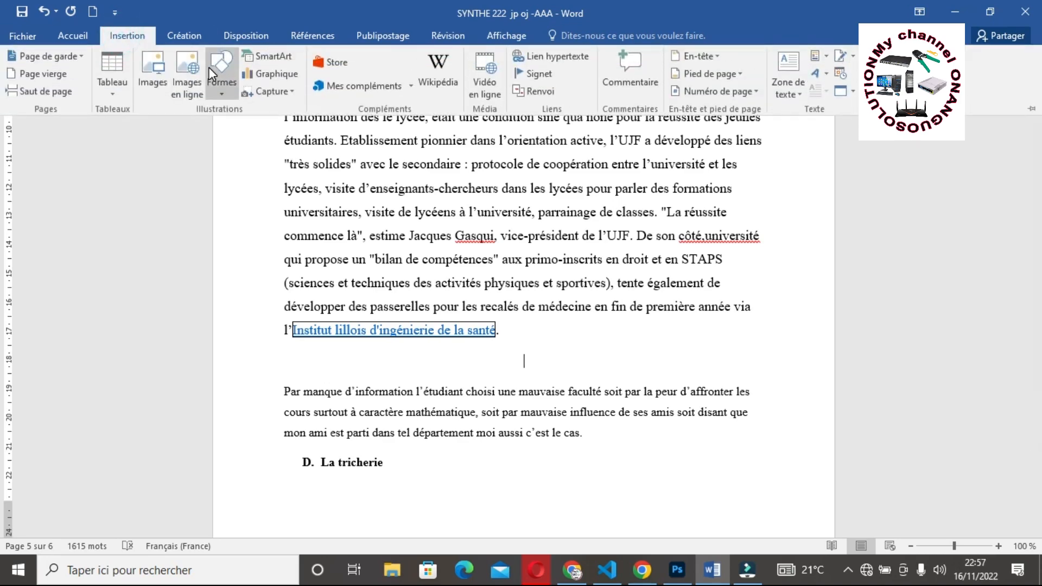
pyautogui.click(149, 73)
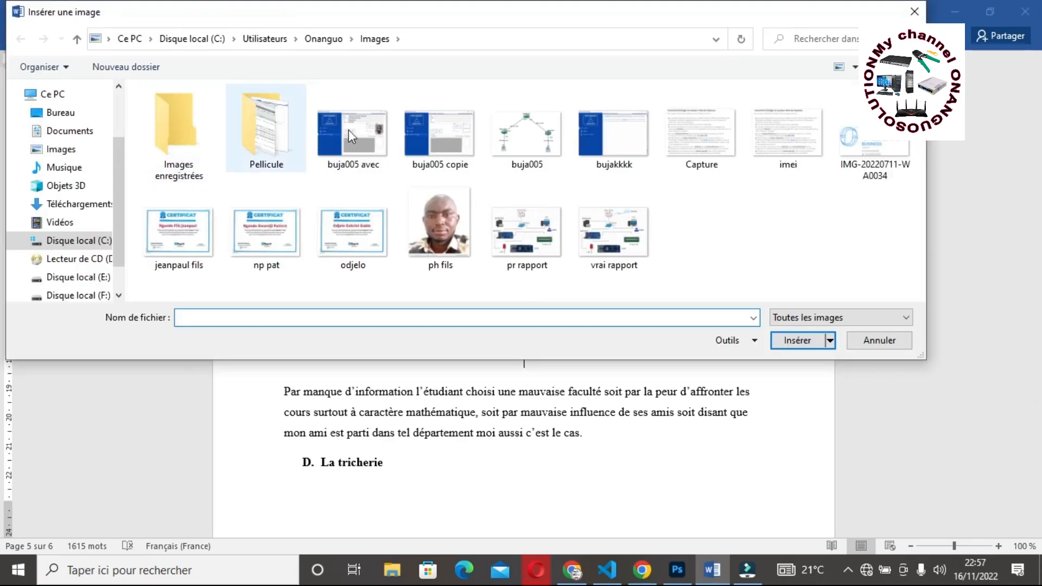
pyautogui.click(858, 163)
pyautogui.click(796, 341)
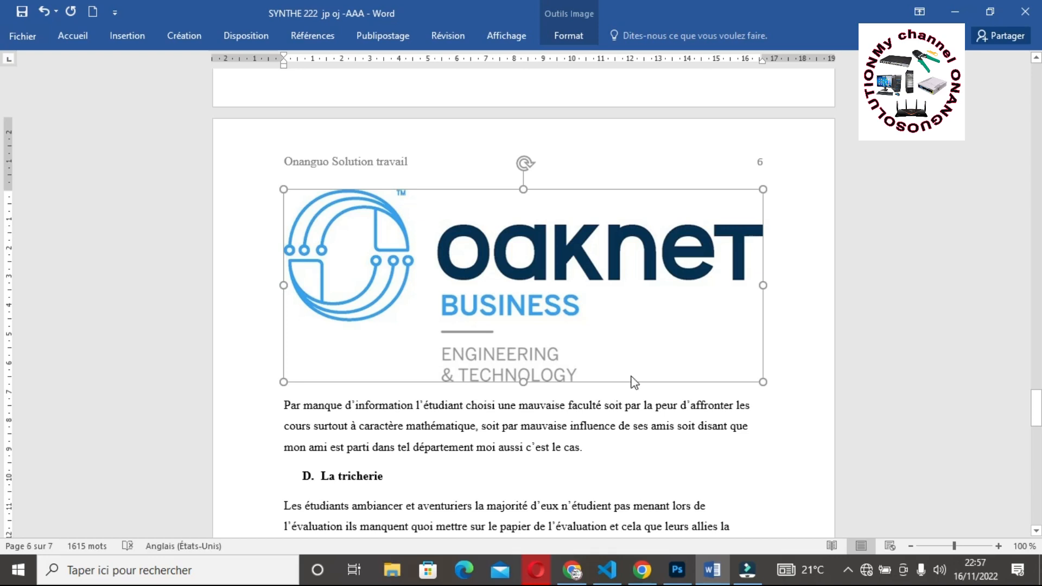
pyautogui.press('Delete')
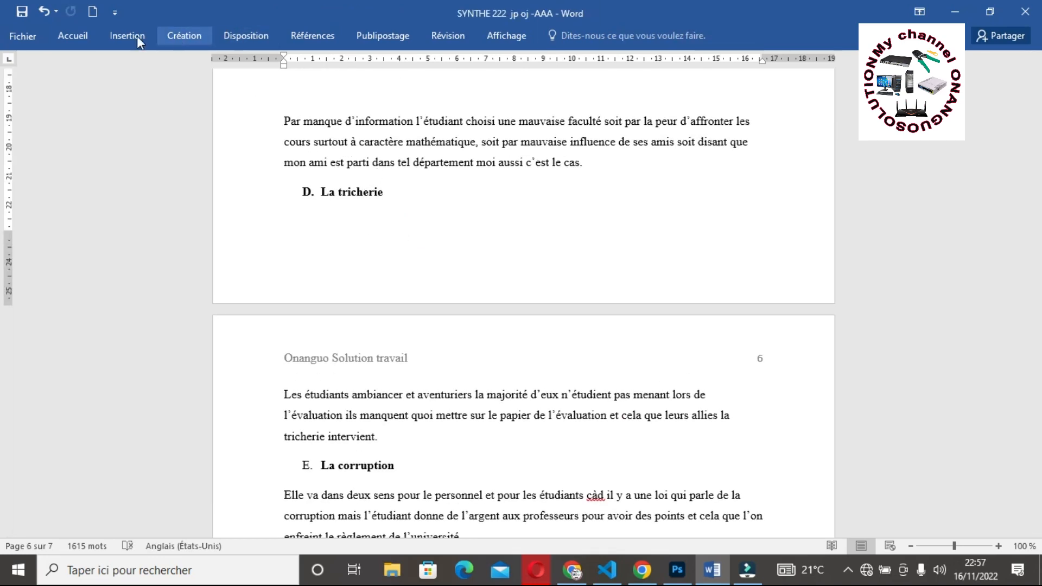
# Insert the picture "buja005" on the empty line before the paragraph beginning "Par manque d'information".
pyautogui.click(132, 36)
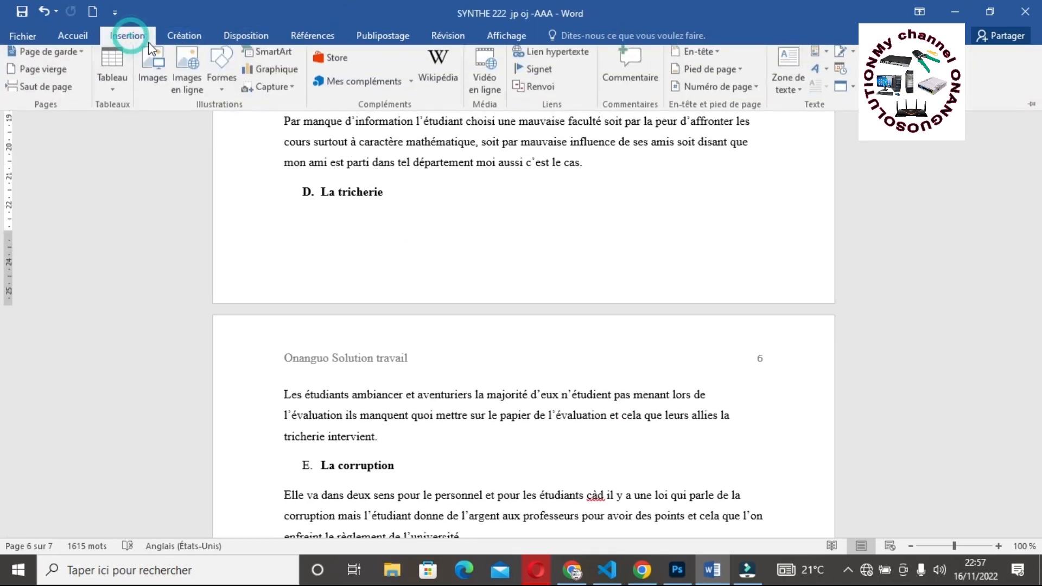
pyautogui.click(151, 77)
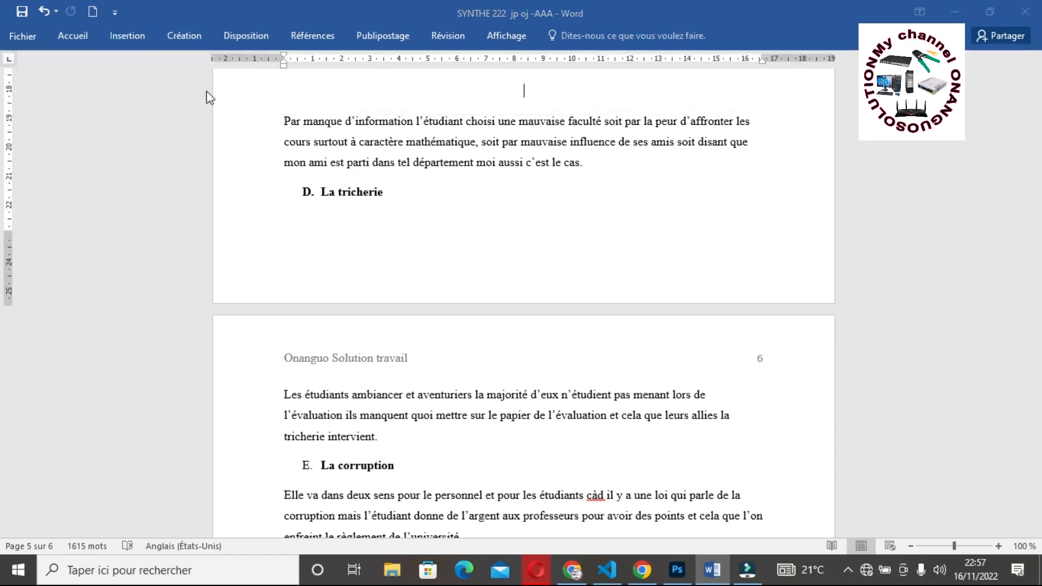
pyautogui.click(526, 135)
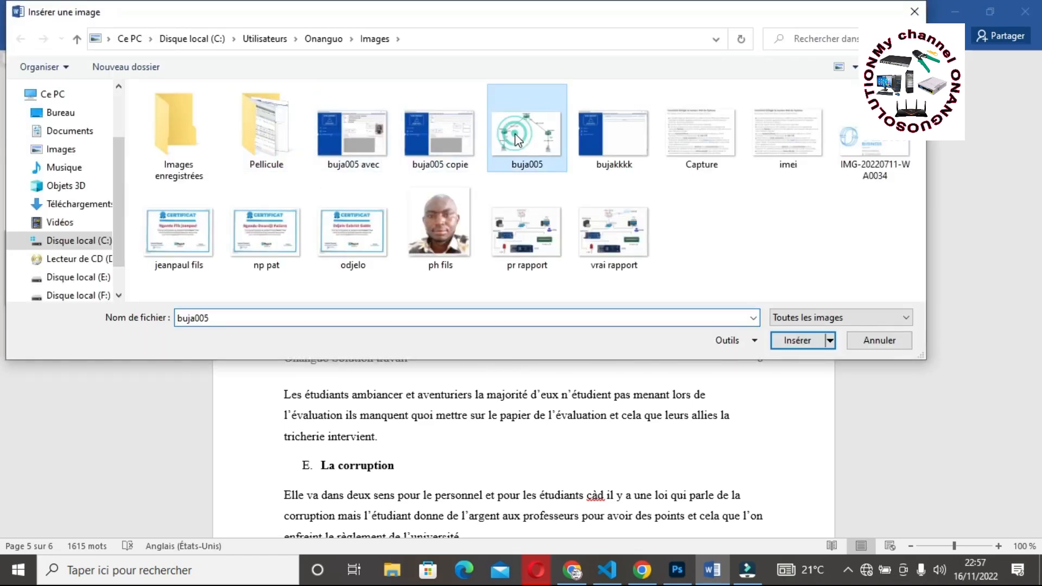
pyautogui.click(799, 339)
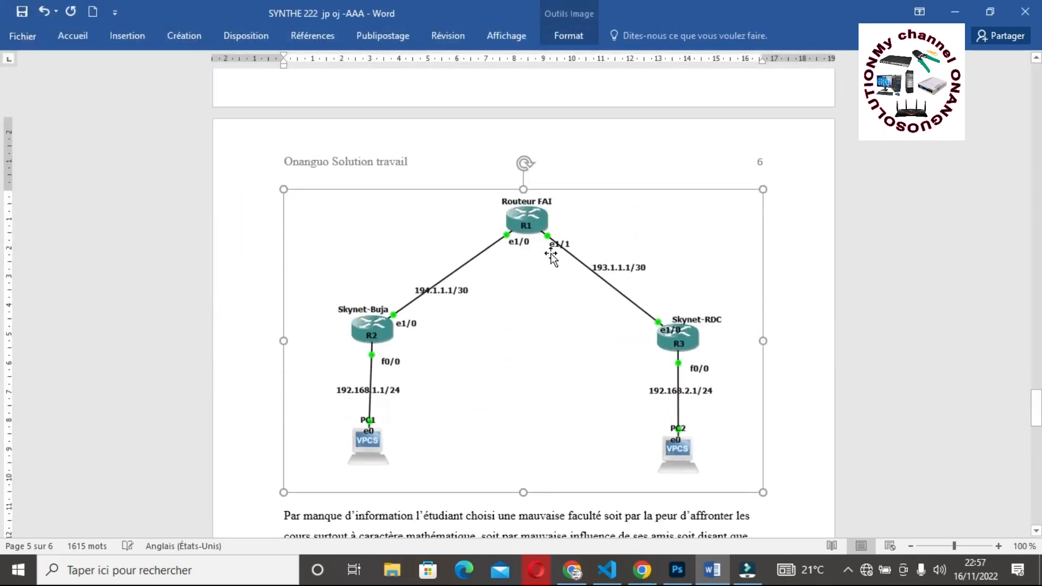
# Shrink the router topology picture in height and width so it fits on page 5, and save the document.
pyautogui.moveTo(524, 489); pyautogui.dragTo(538, 330)
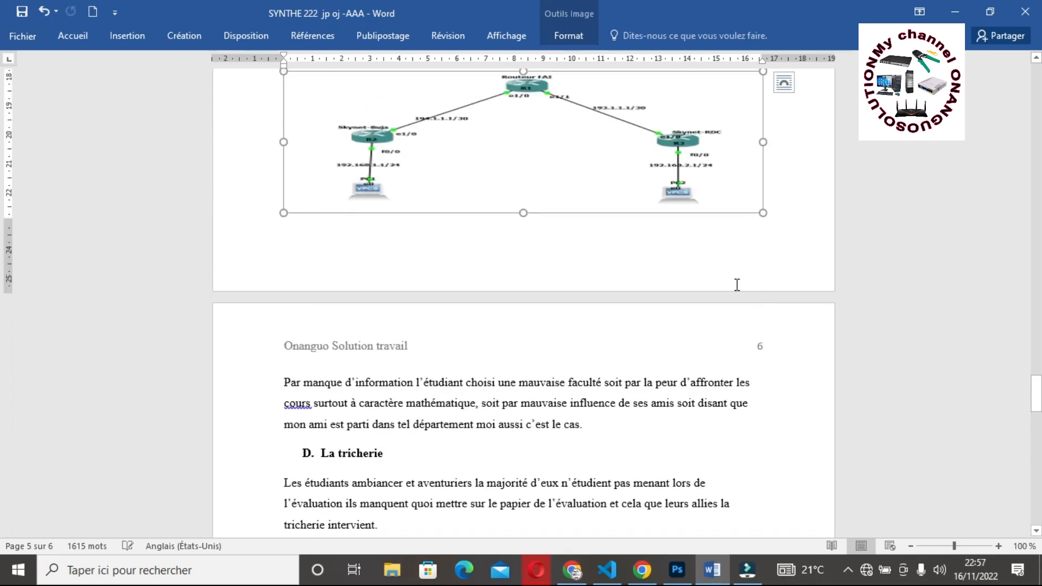
pyautogui.moveTo(762, 140); pyautogui.dragTo(642, 150)
pyautogui.click(760, 142)
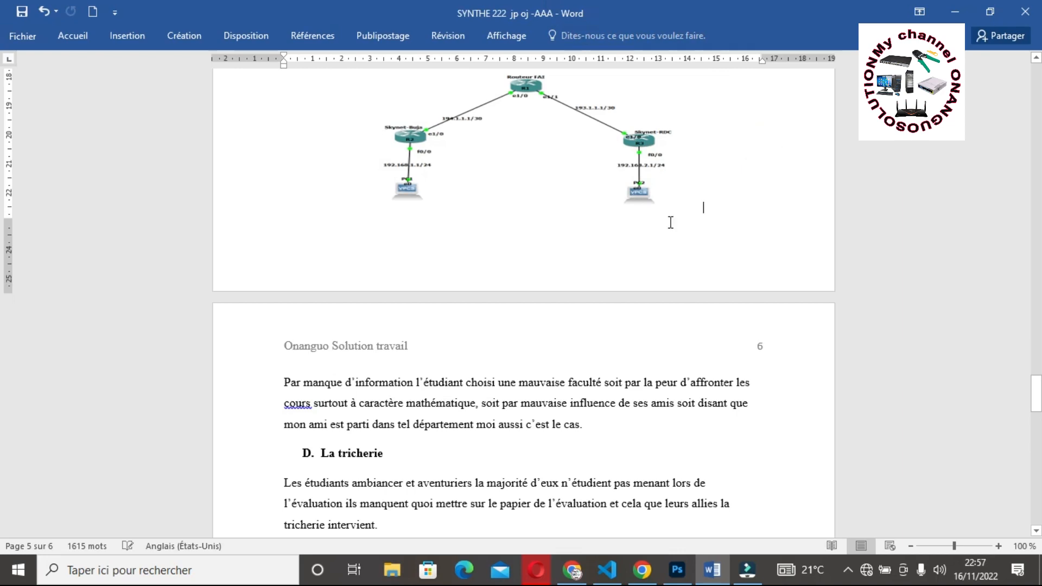
pyautogui.hotkey('ctrl', 's')
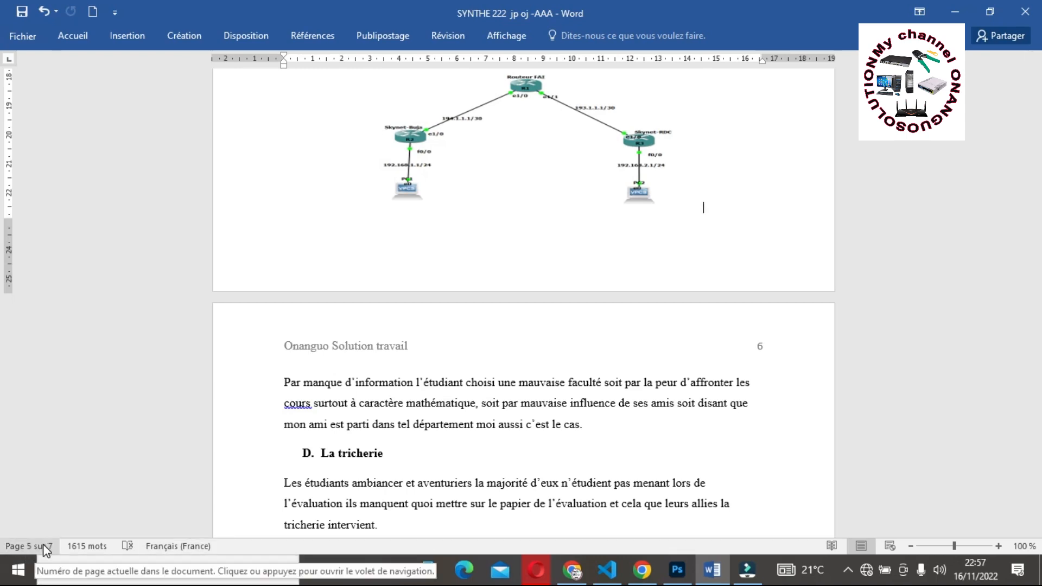
# Push the REFERENCES heading onto page 7 by adding empty lines above it, and save the document.
pyautogui.moveTo(1037, 402); pyautogui.dragTo(1036, 463)
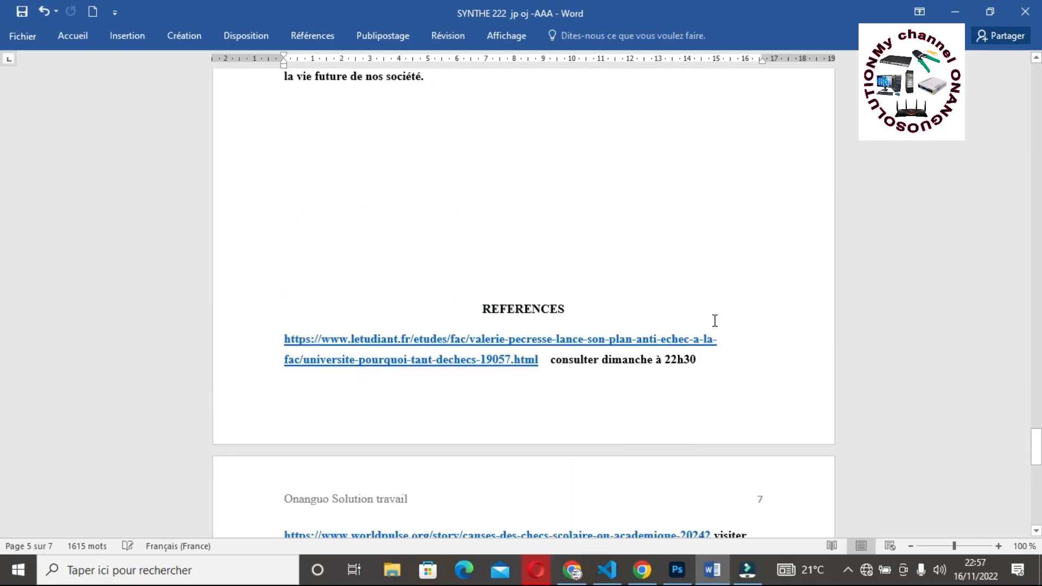
pyautogui.click(544, 237)
pyautogui.press('Return')
pyautogui.press('Return')
pyautogui.press('Return')
pyautogui.press('Return')
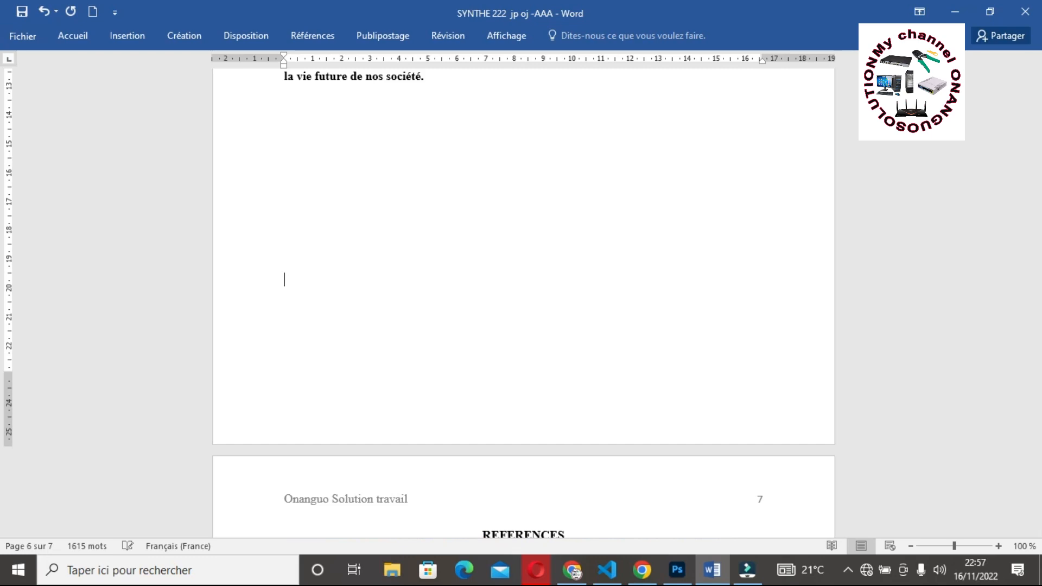
pyautogui.hotkey('ctrl', 's')
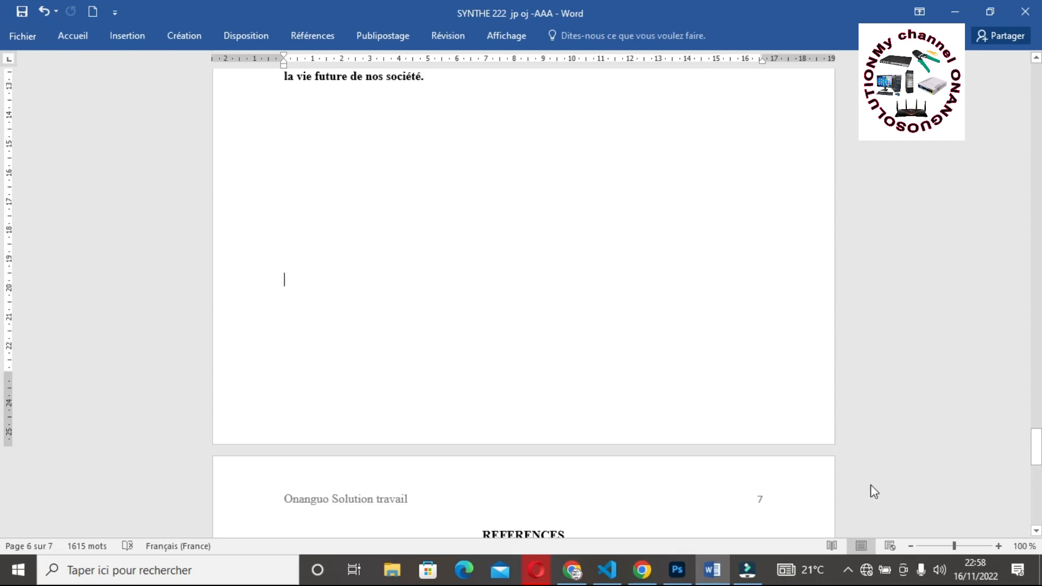
# Return to the network diagram below the introduction's list on page 1.
pyautogui.moveTo(1037, 442); pyautogui.dragTo(1037, 261)
pyautogui.moveTo(2, 242); pyautogui.dragTo(1029, 39)
pyautogui.moveTo(1037, 84); pyautogui.dragTo(1037, 112)
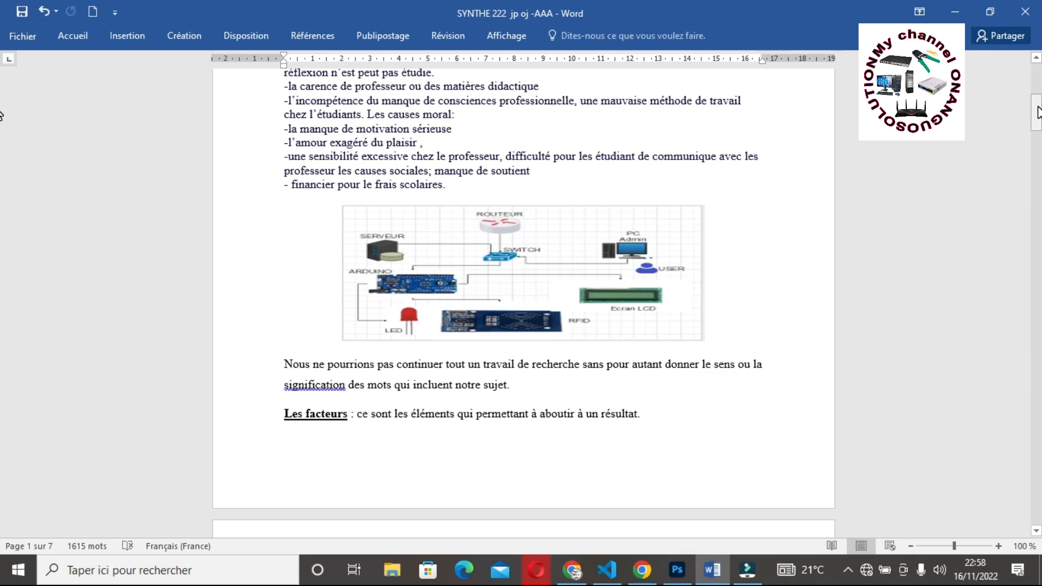
pyautogui.click(307, 34)
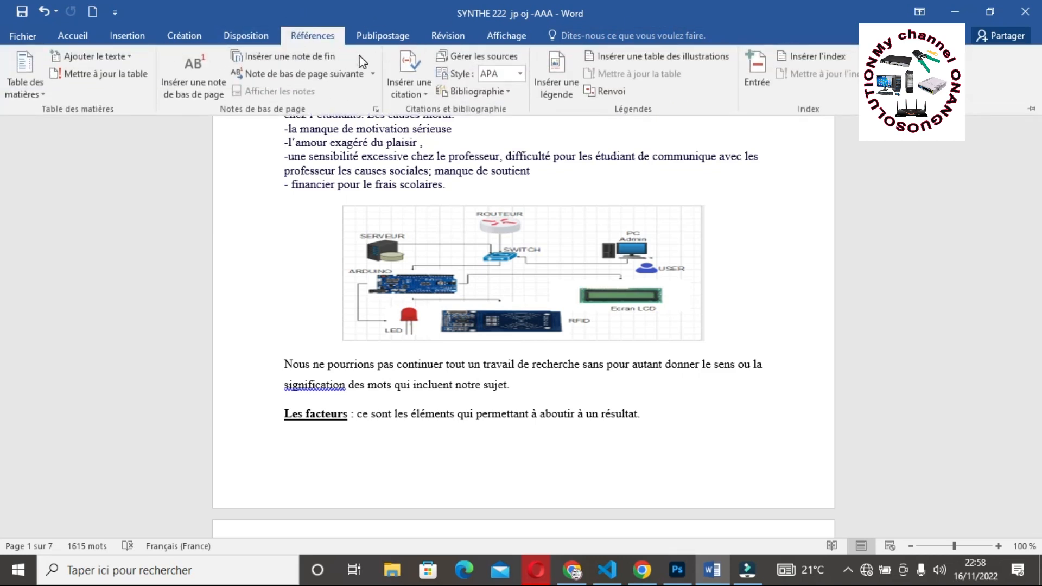
pyautogui.click(383, 35)
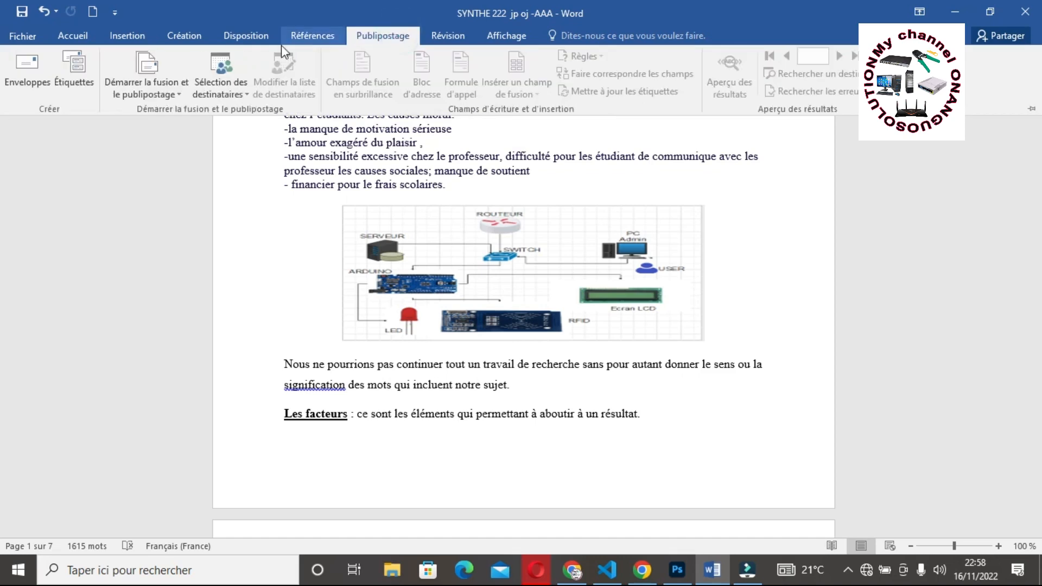
pyautogui.click(251, 34)
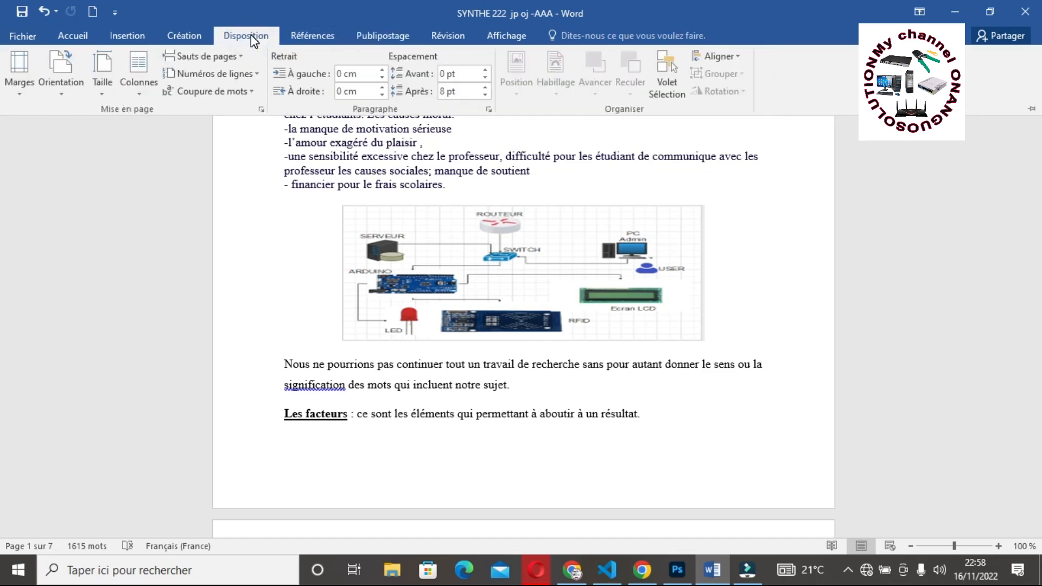
pyautogui.click(197, 32)
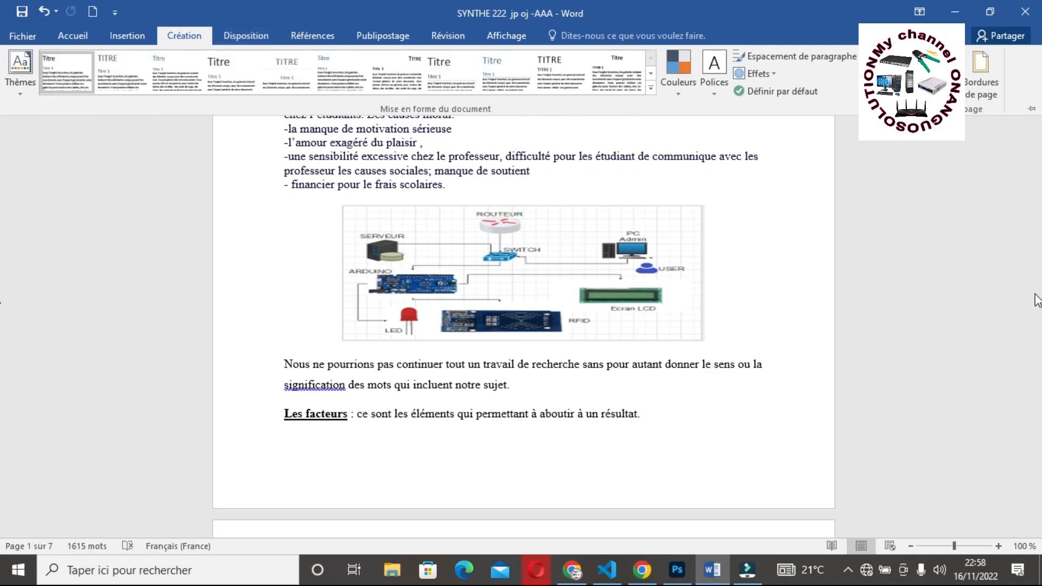
pyautogui.click(845, 309)
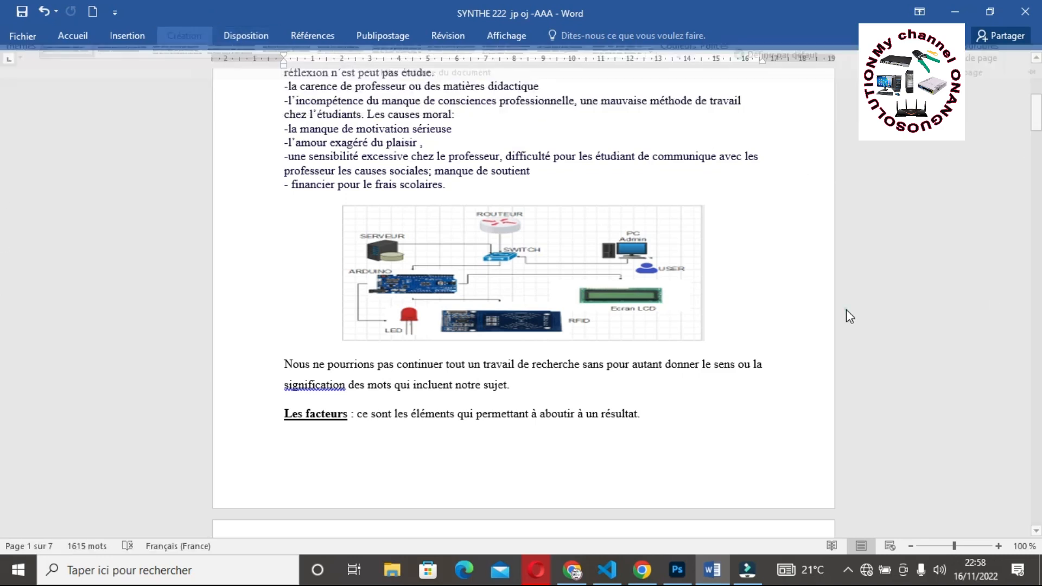
# Insert the caption "Figure 1: Architecture du travail" with the Figure label on a new line above the network diagram on page 1.
pyautogui.click(523, 207)
pyautogui.click(448, 186)
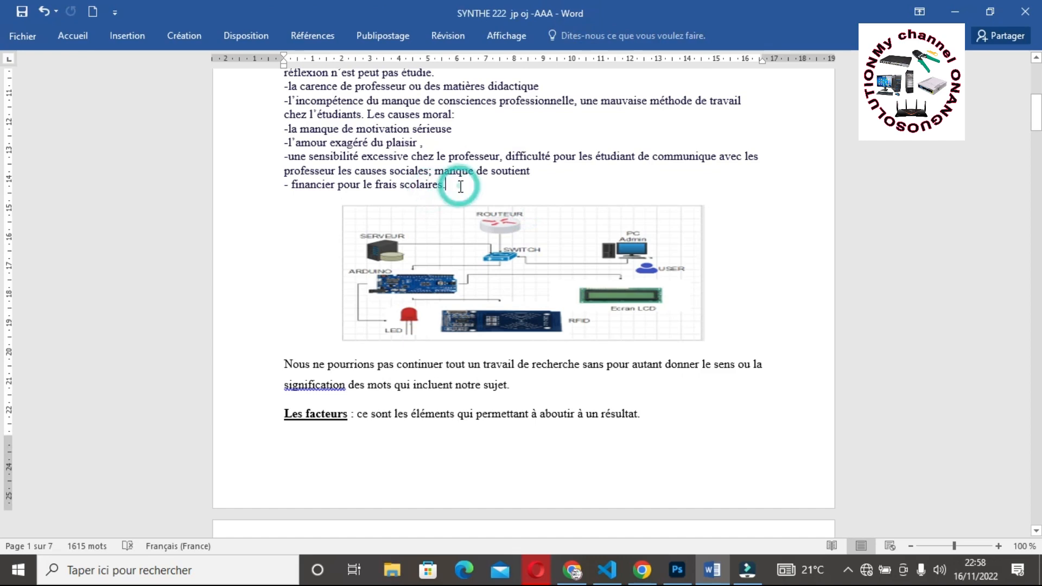
pyautogui.press('Return')
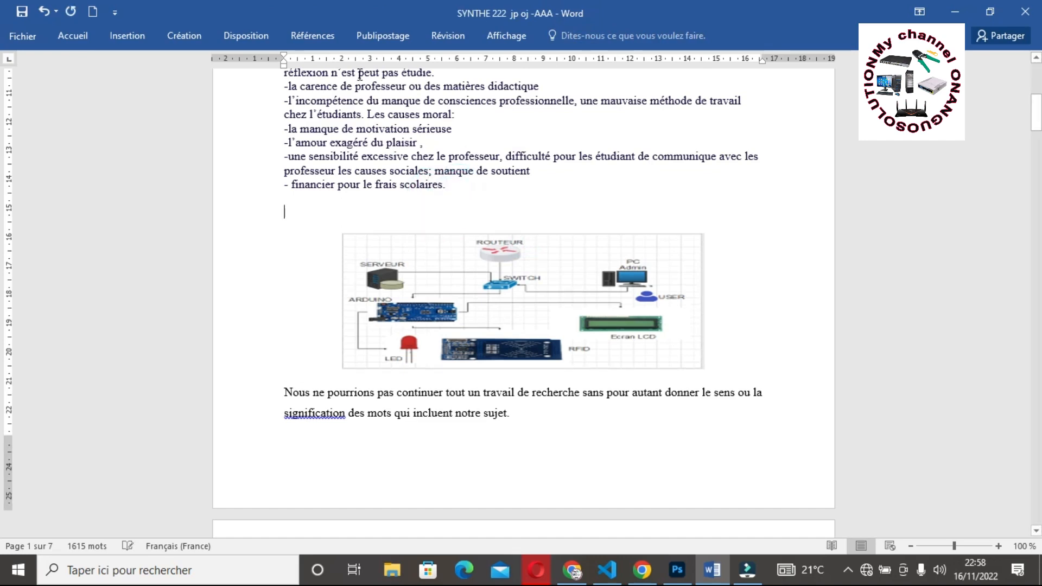
pyautogui.click(318, 33)
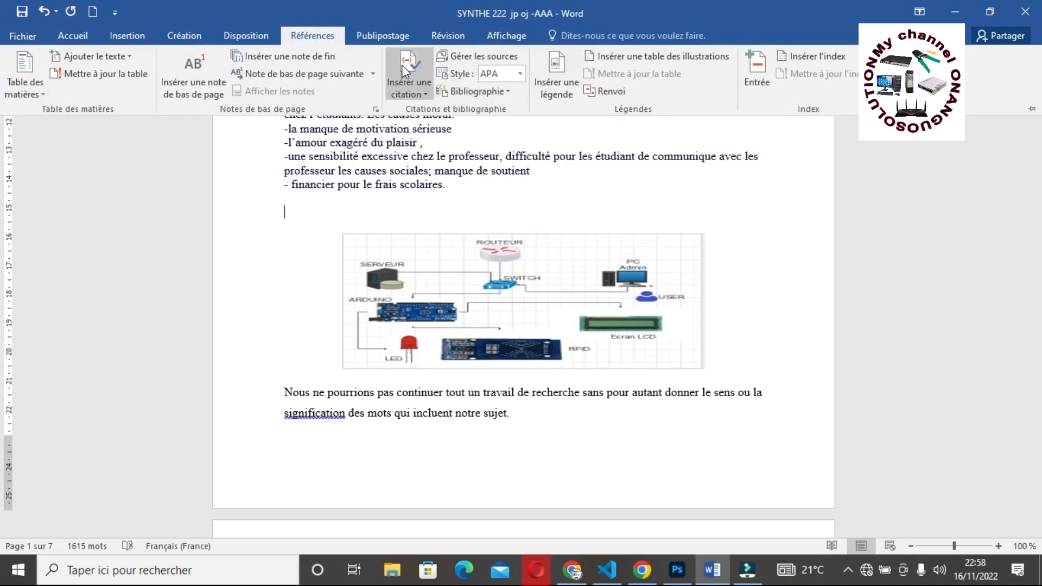
pyautogui.click(561, 90)
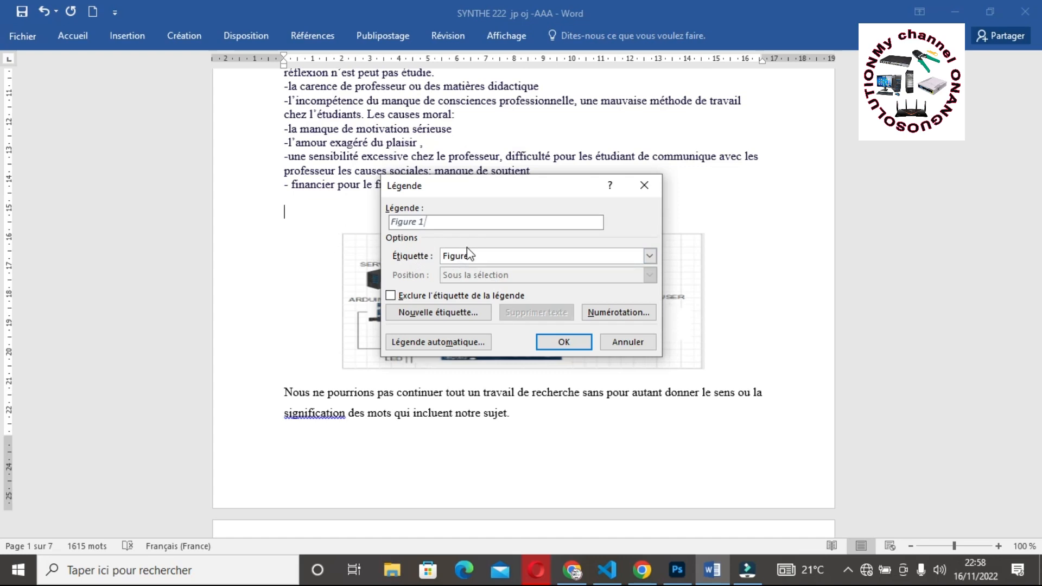
pyautogui.click(649, 256)
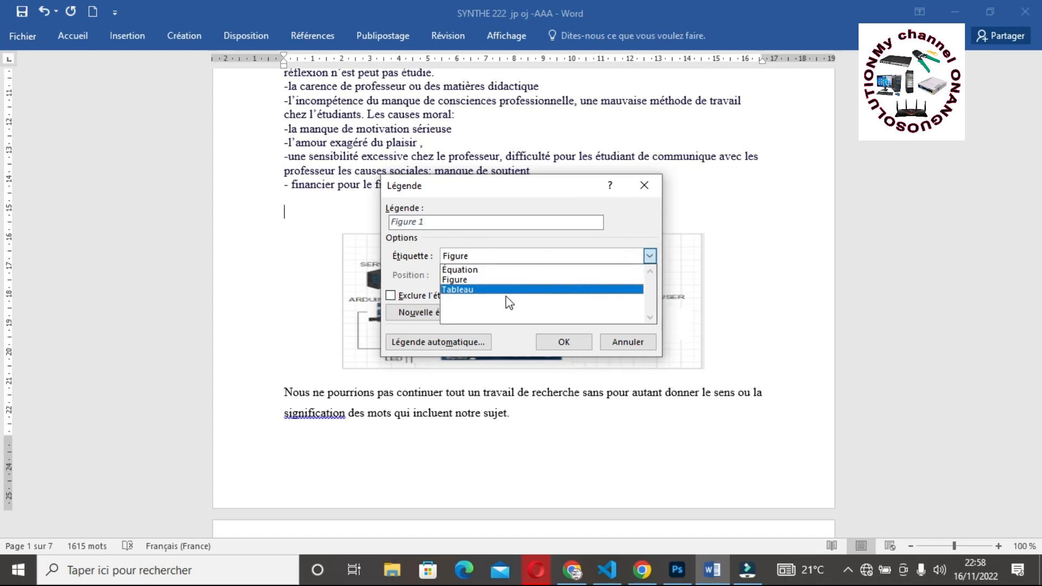
pyautogui.click(470, 281)
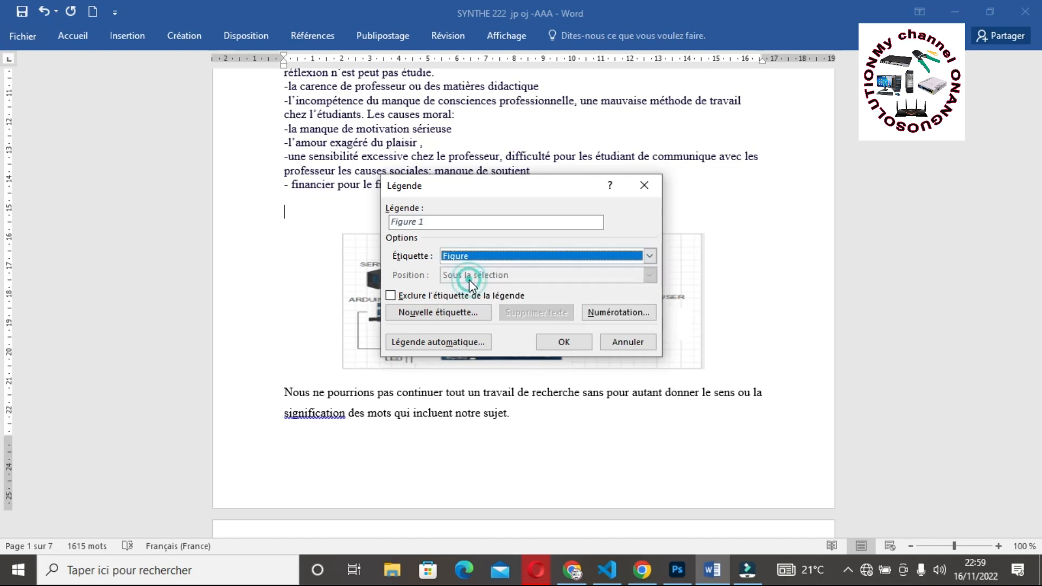
pyautogui.click(436, 220)
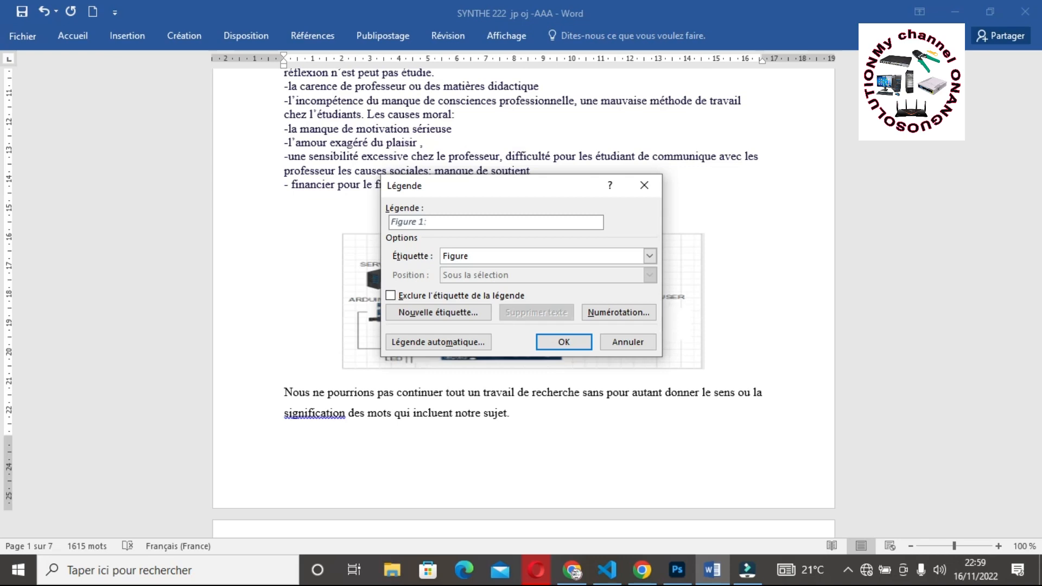
pyautogui.write('Architecture du travail')
pyautogui.click(561, 343)
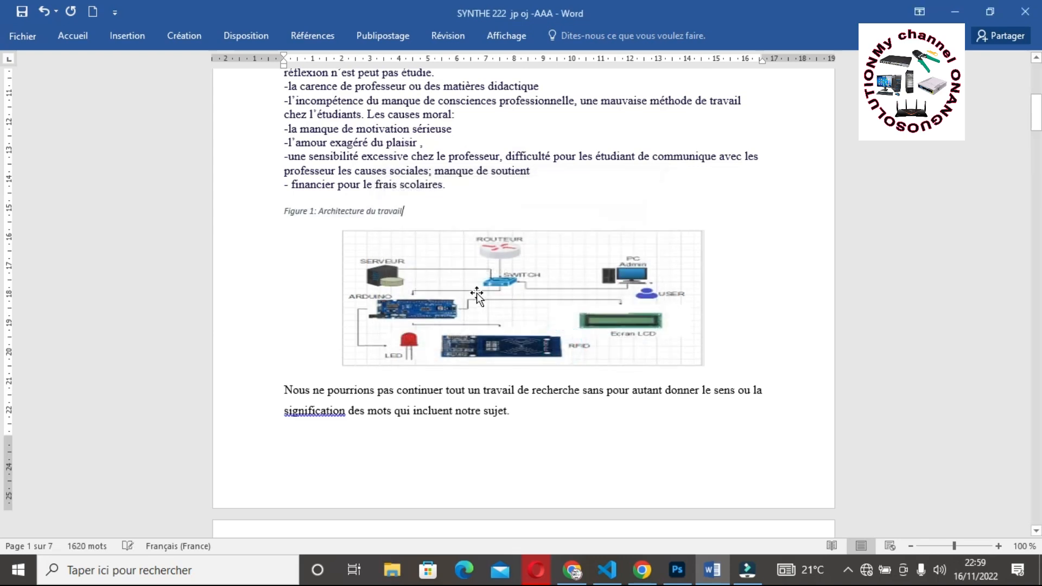
# Format the Figure 1 caption as non-italic bold Times New Roman, size 12, in black.
pyautogui.tripleClick(403, 211)
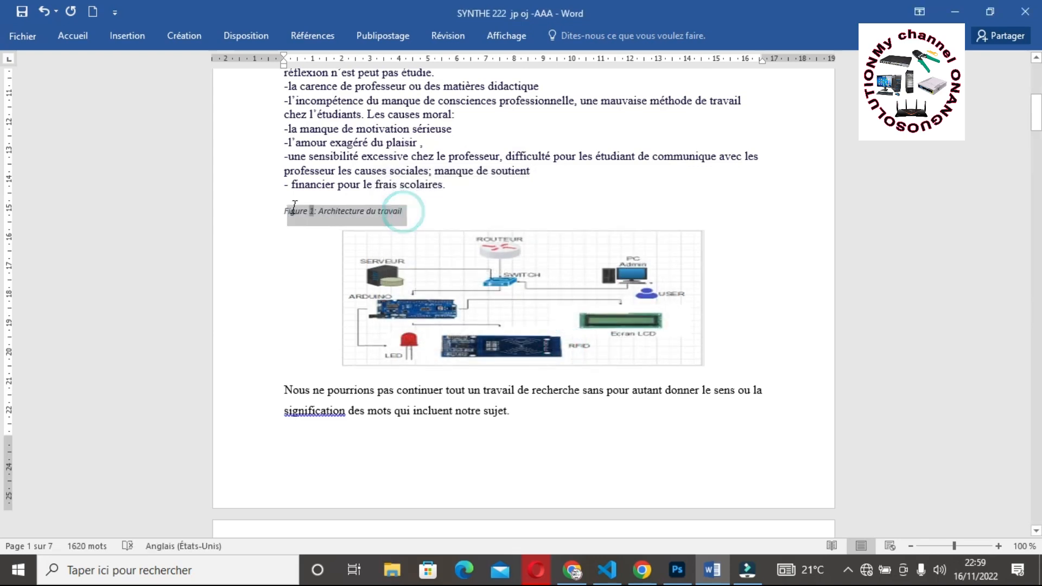
pyautogui.click(292, 188)
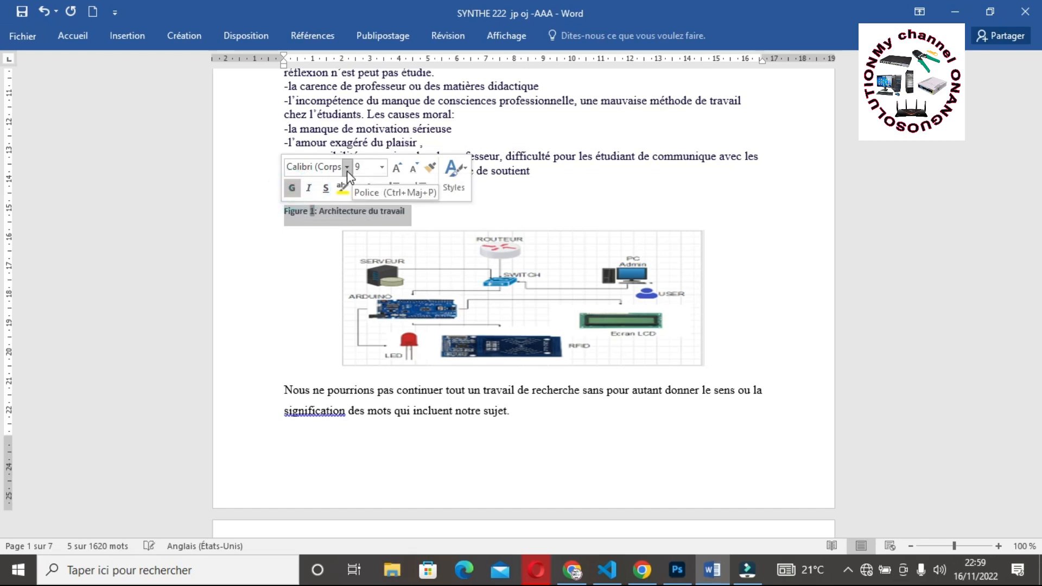
pyautogui.click(346, 168)
pyautogui.click(351, 260)
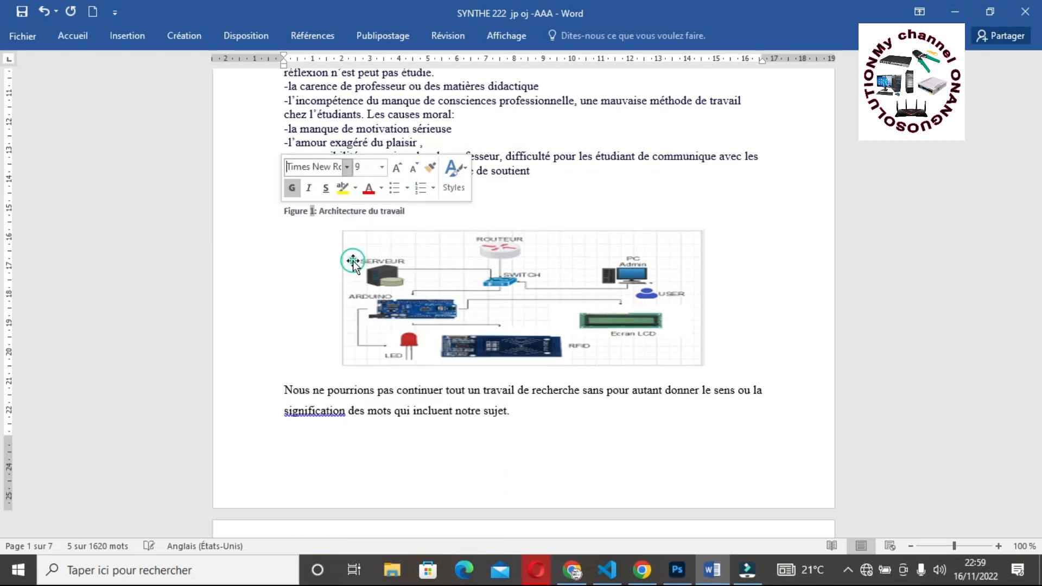
pyautogui.click(398, 168)
pyautogui.click(398, 168)
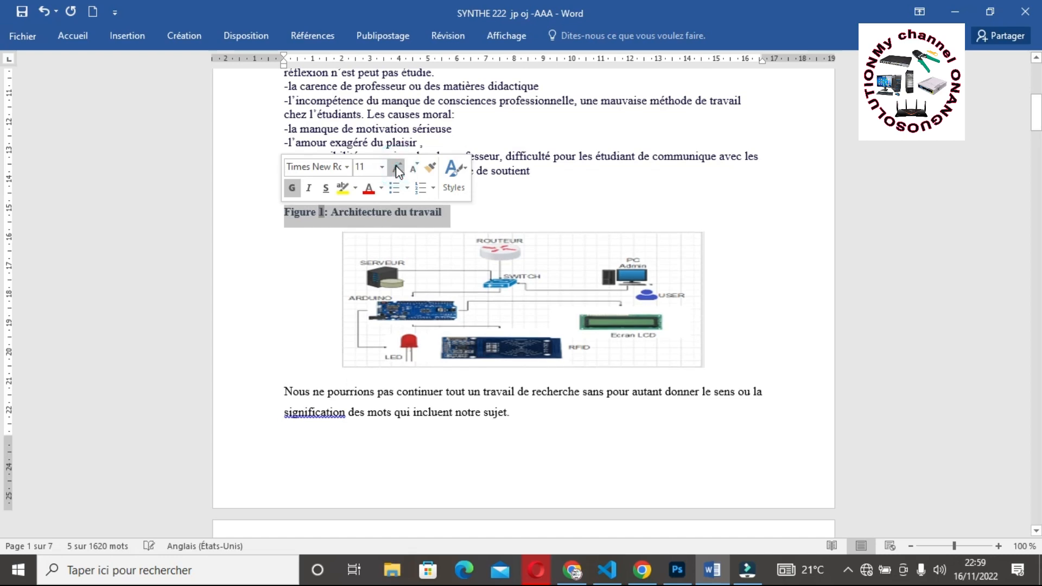
pyautogui.click(398, 169)
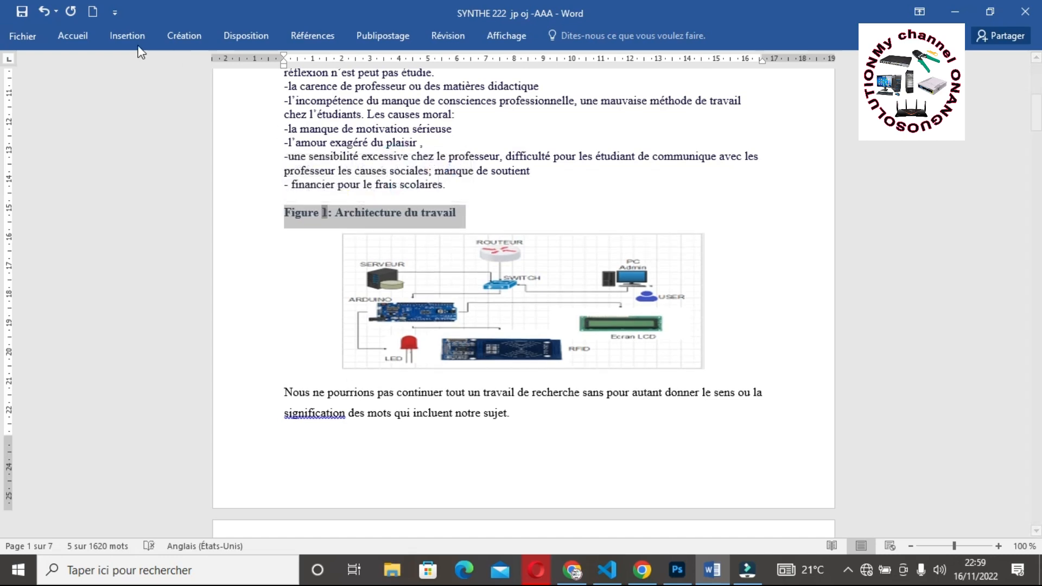
pyautogui.click(77, 36)
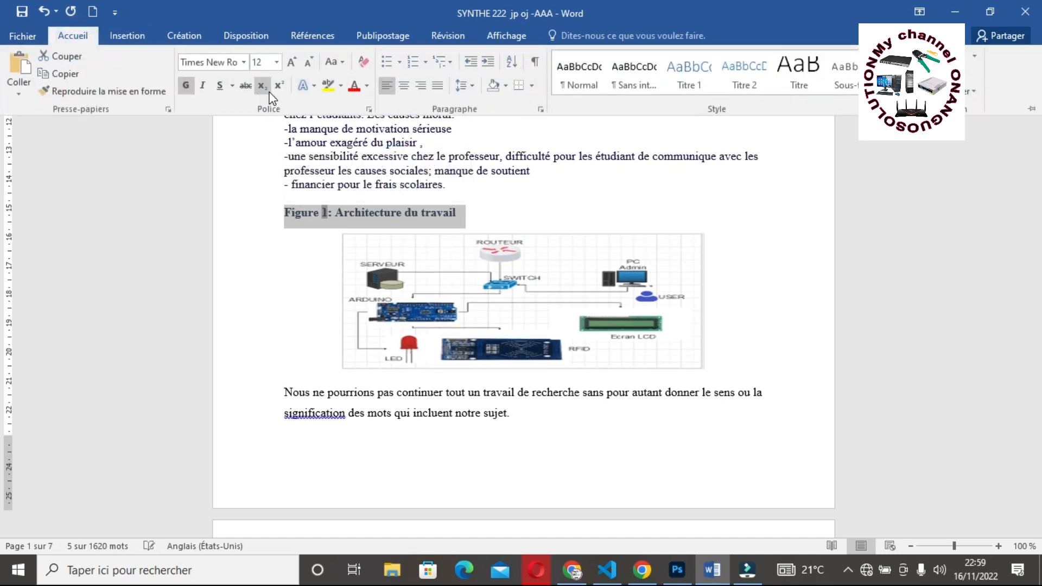
pyautogui.click(365, 88)
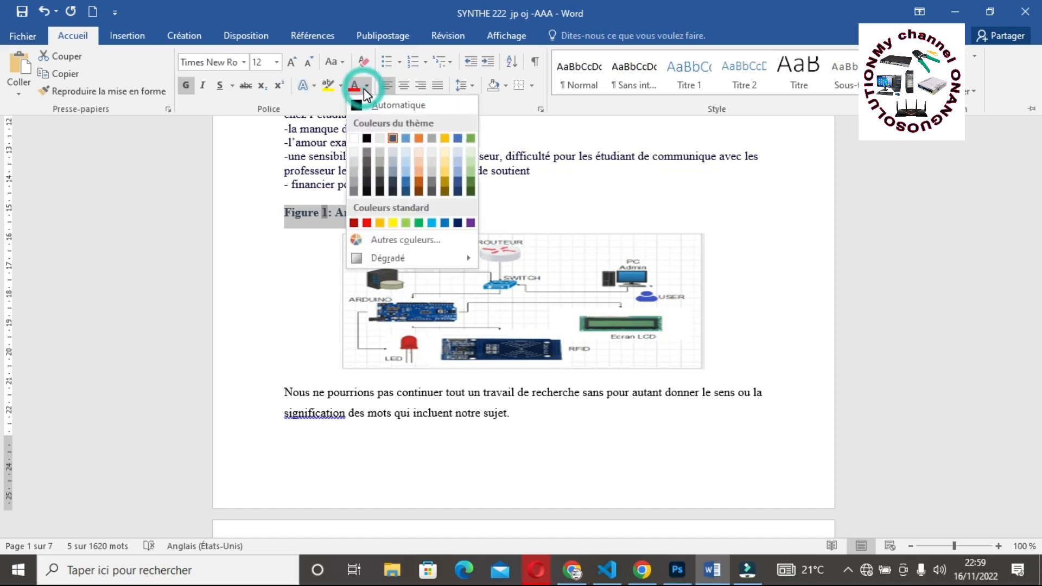
pyautogui.click(366, 138)
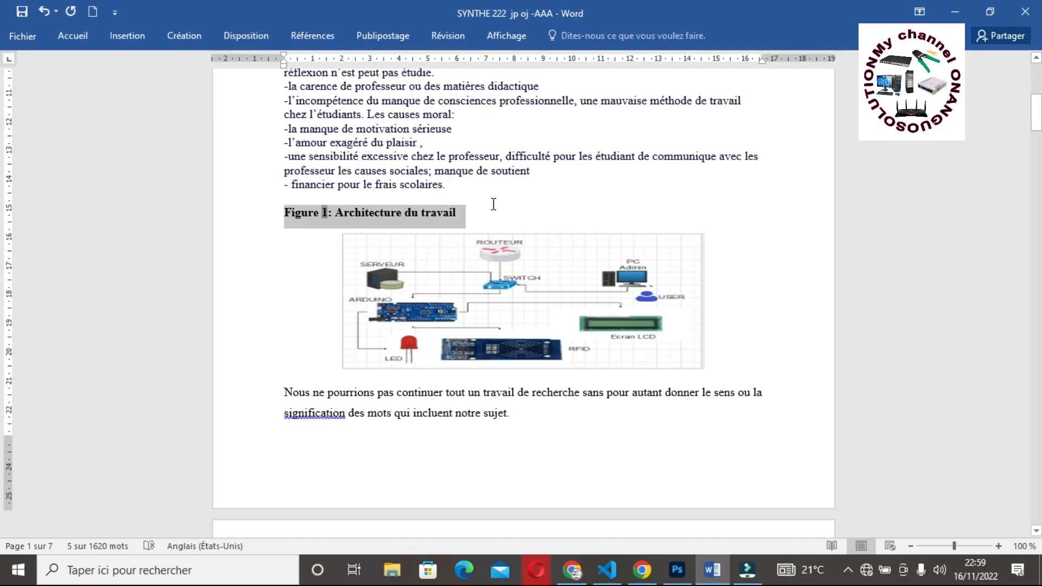
pyautogui.click(487, 211)
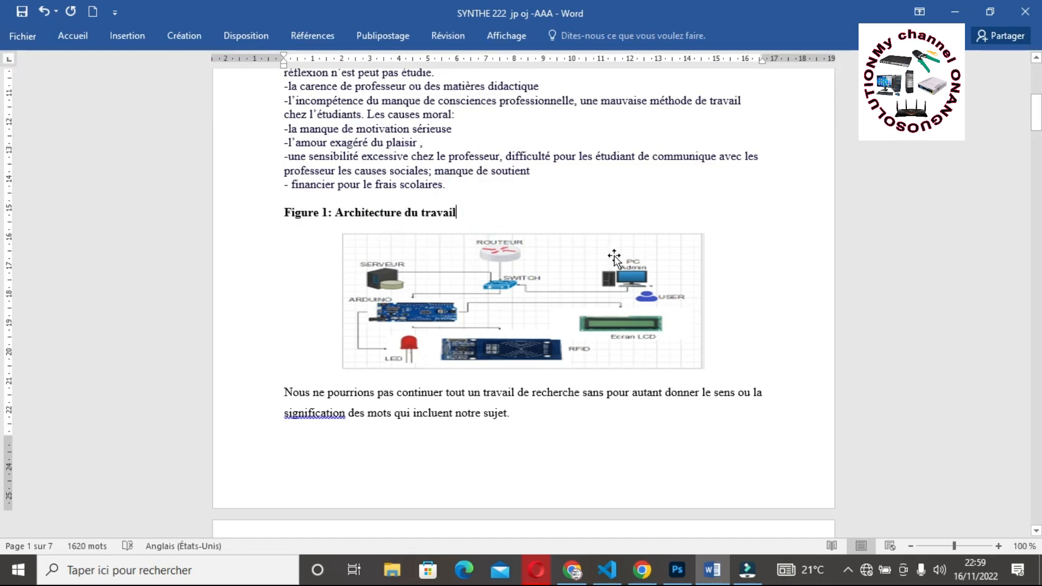
# Insert the caption "Figure 2: Interface" with the Figure label on a new line above the RFID user data screenshot on page 2.
pyautogui.moveTo(1037, 124); pyautogui.dragTo(1038, 197)
pyautogui.scroll(-2, 730, 110)
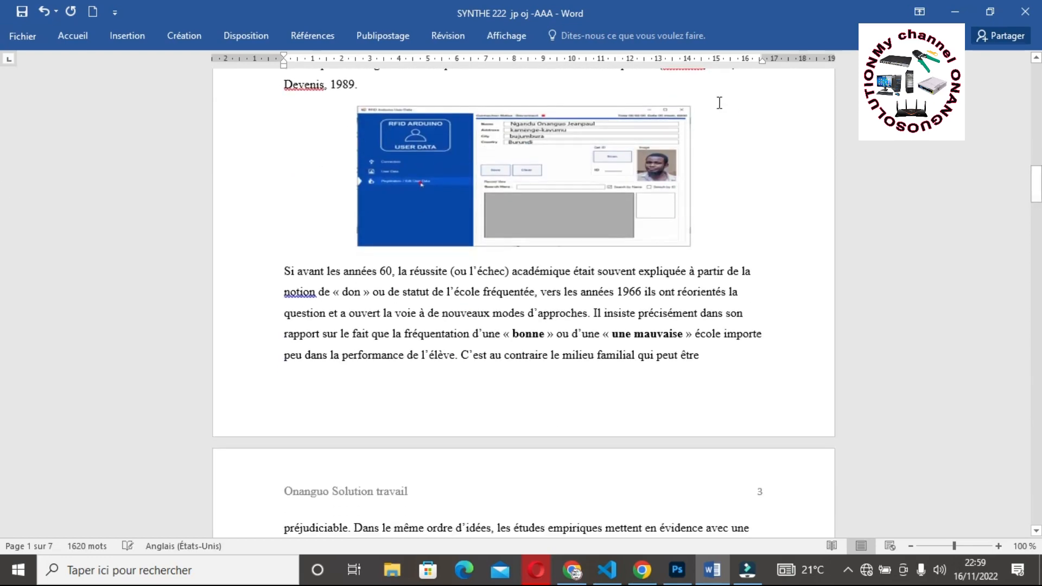
pyautogui.click(414, 94)
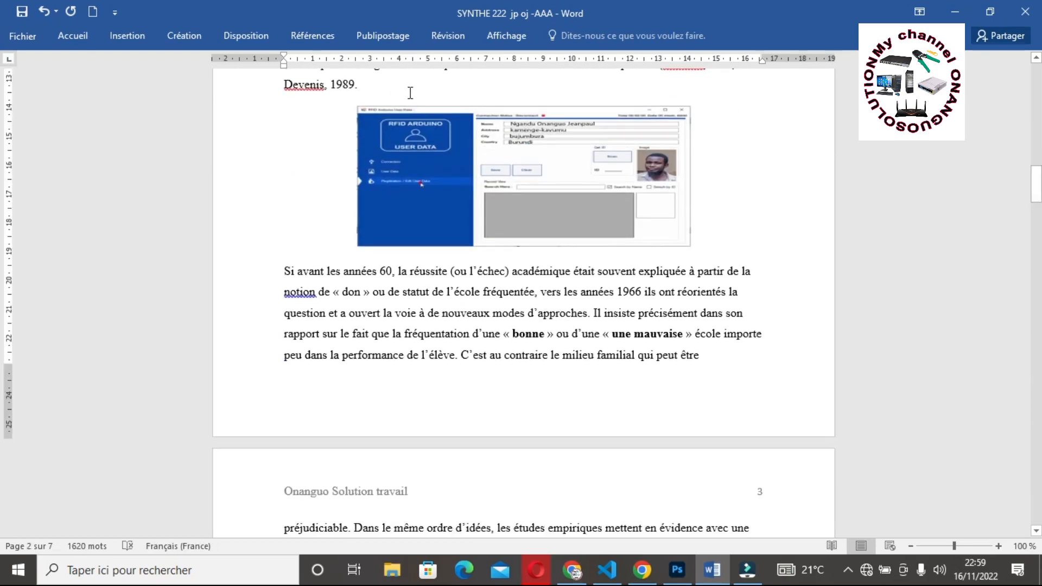
pyautogui.press('Return')
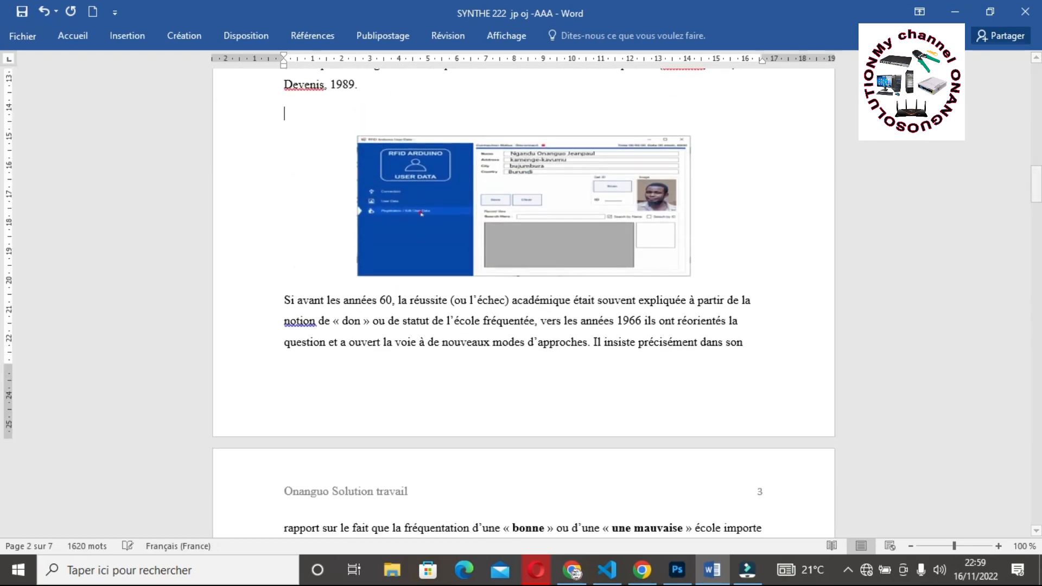
pyautogui.click(314, 35)
pyautogui.click(556, 81)
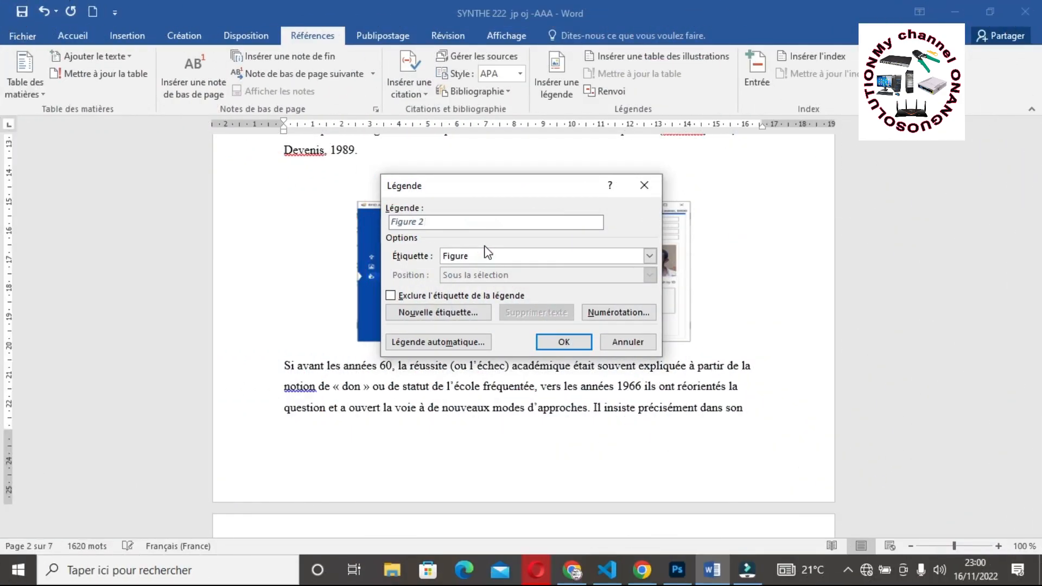
pyautogui.write(':')
pyautogui.write('Interface')
pyautogui.click(575, 346)
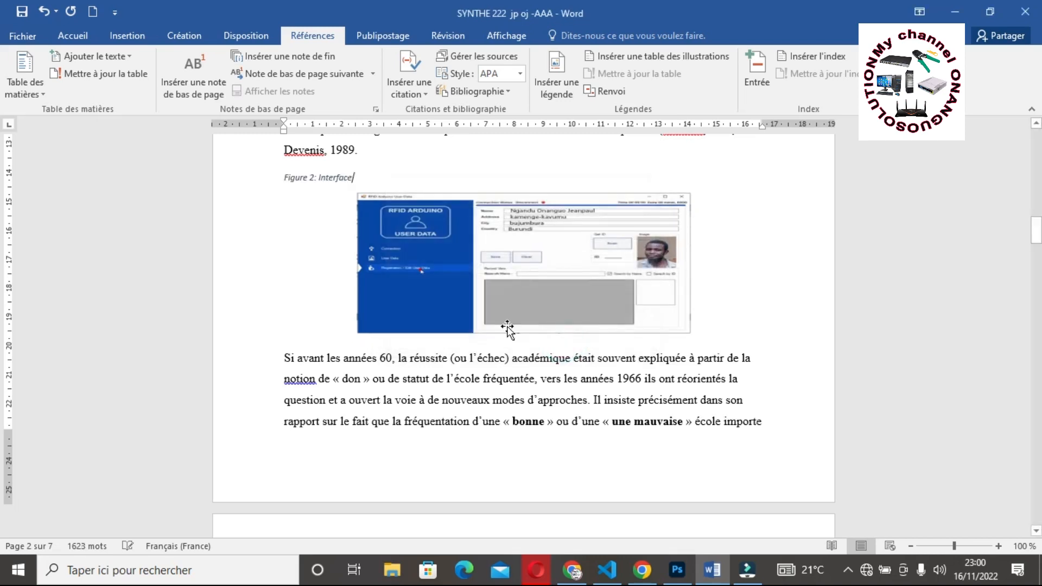
# Format the Figure 2 caption as non-italic bold Times New Roman, size 12, in black.
pyautogui.moveTo(353, 170); pyautogui.dragTo(264, 184)
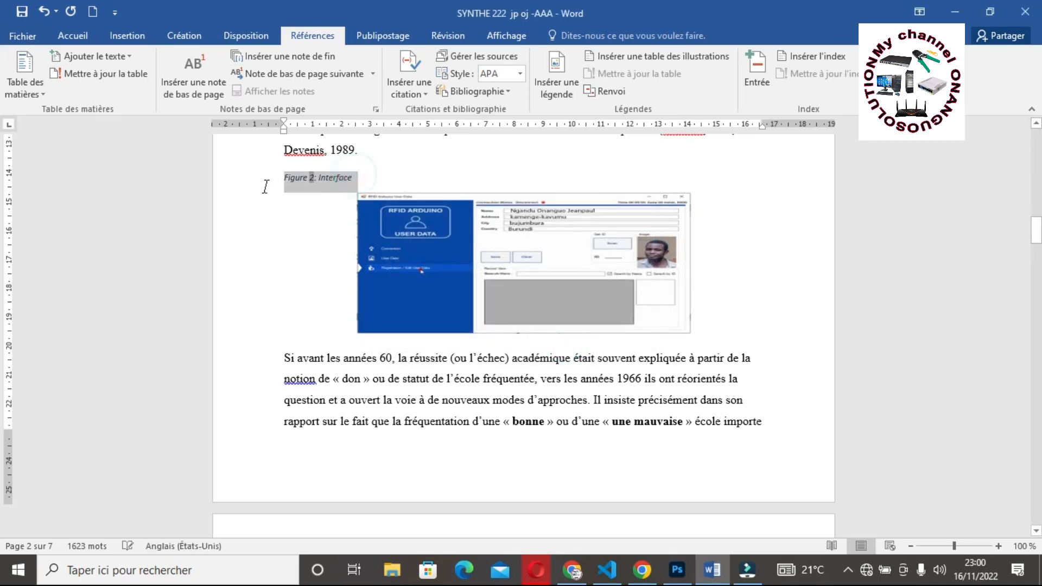
pyautogui.click(290, 163)
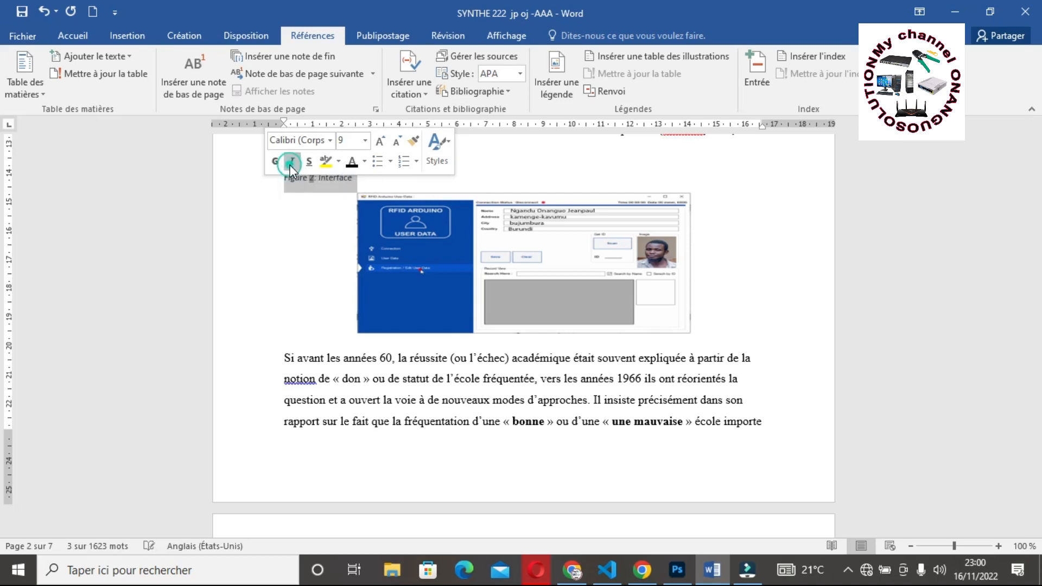
pyautogui.click(275, 162)
pyautogui.click(330, 141)
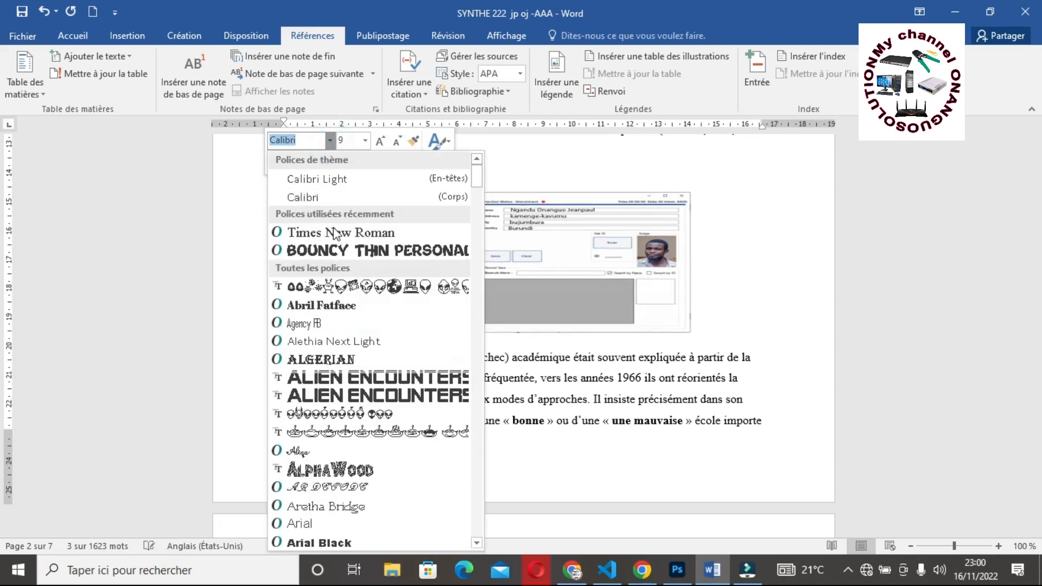
pyautogui.click(334, 233)
pyautogui.click(381, 143)
pyautogui.click(379, 142)
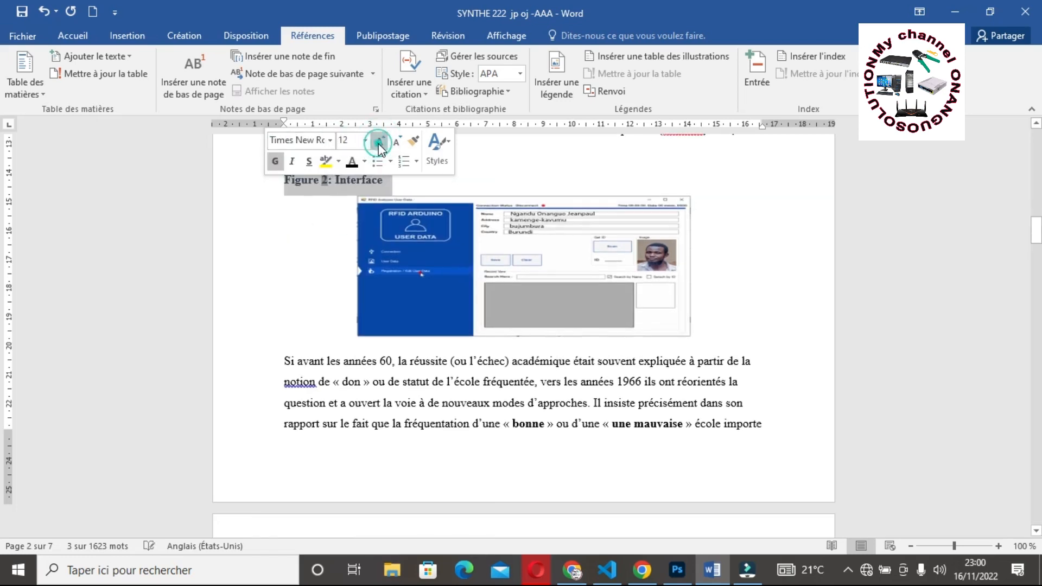
pyautogui.click(354, 162)
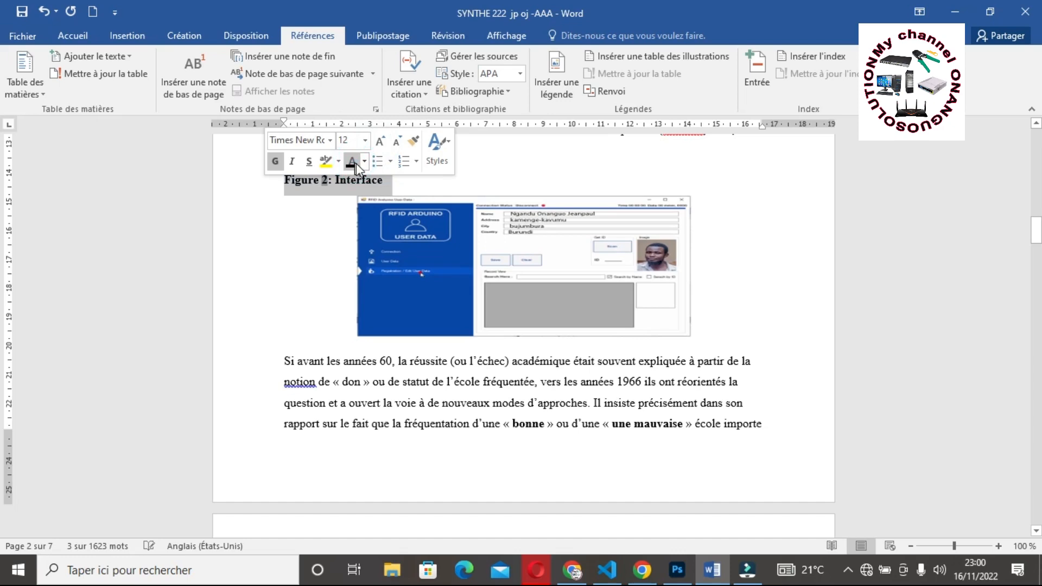
pyautogui.click(405, 185)
# Insert the caption "Figure 3: Interface B" with the Figure label on a new line above the blank user data form on page 4.
pyautogui.moveTo(1037, 228); pyautogui.dragTo(1037, 309)
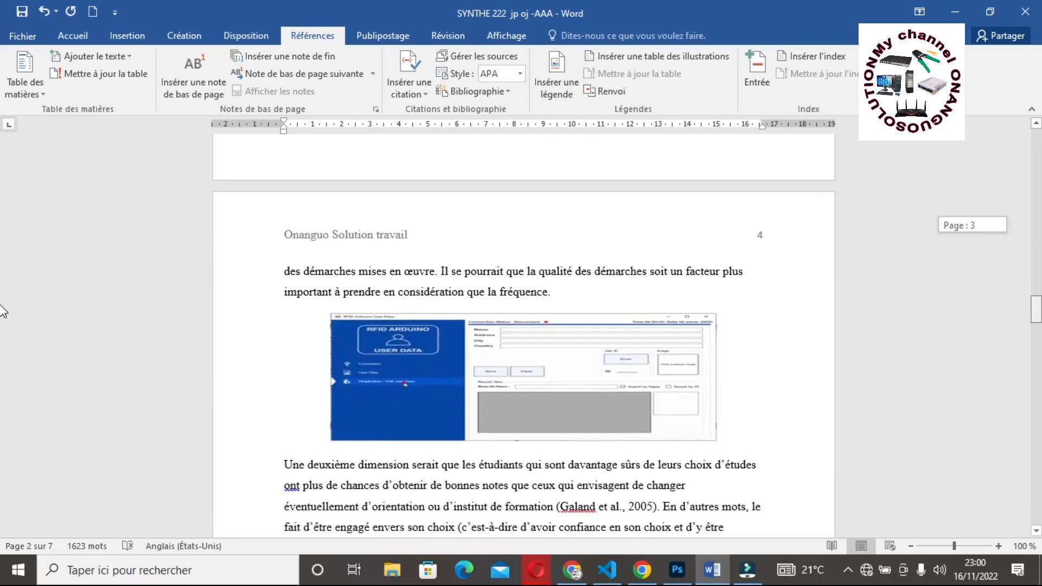
pyautogui.click(571, 286)
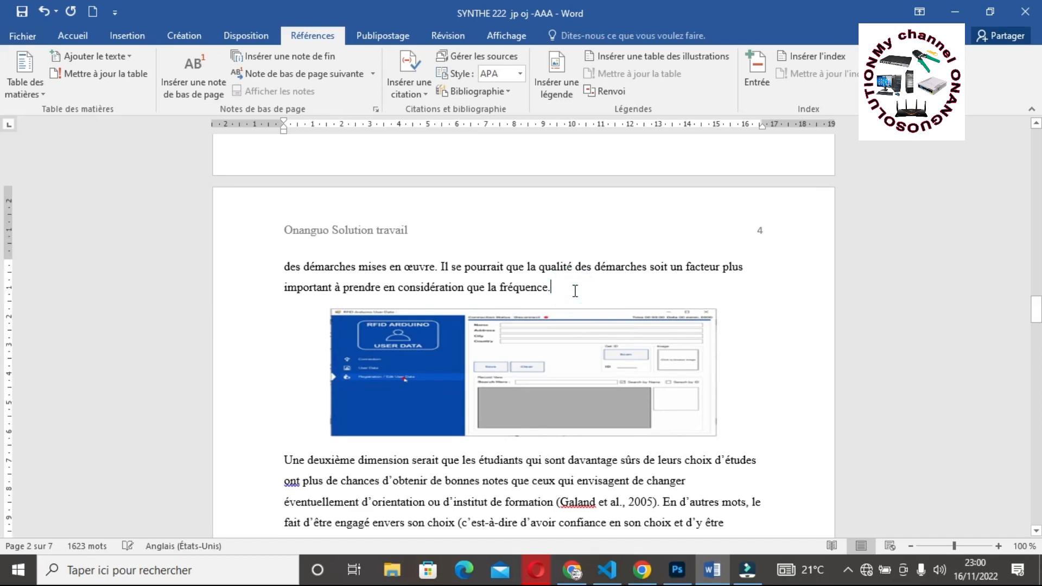
pyautogui.press('Return')
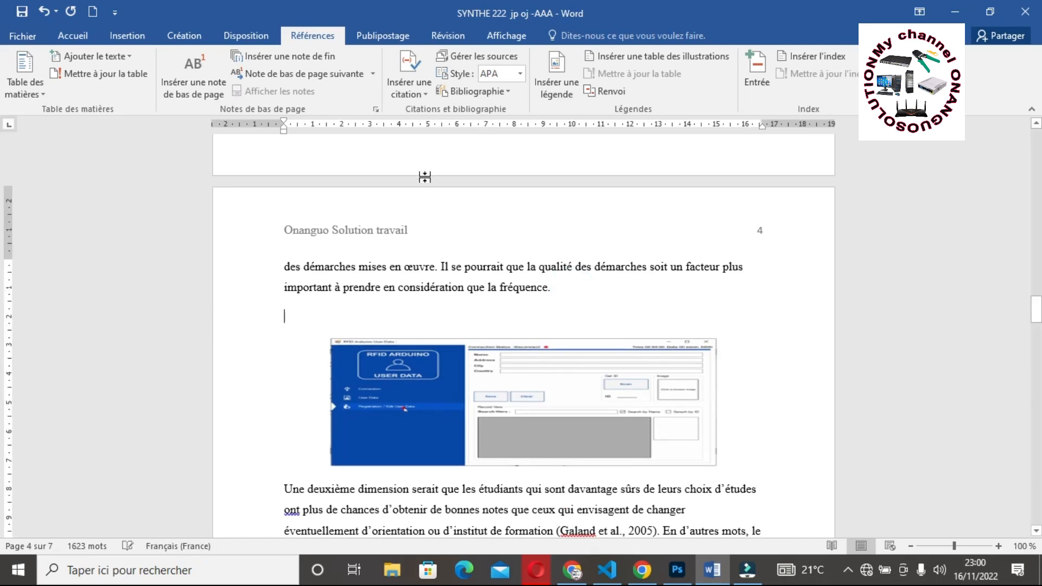
pyautogui.click(557, 84)
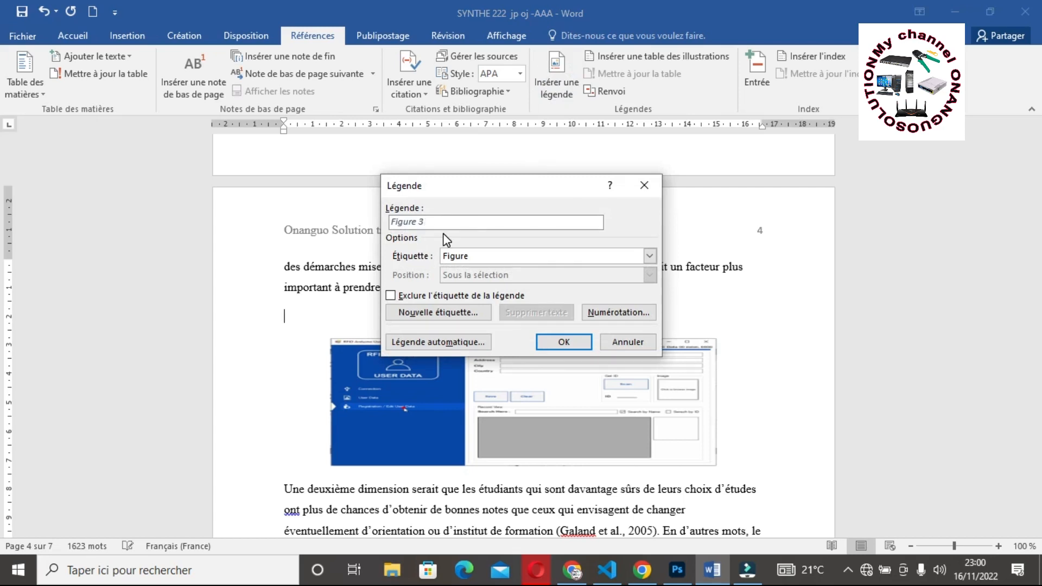
pyautogui.write(': Interface B')
pyautogui.click(547, 340)
# Format the Figure 3 caption as non-italic bold Times New Roman, size 12, in black.
pyautogui.moveTo(364, 315); pyautogui.dragTo(258, 313)
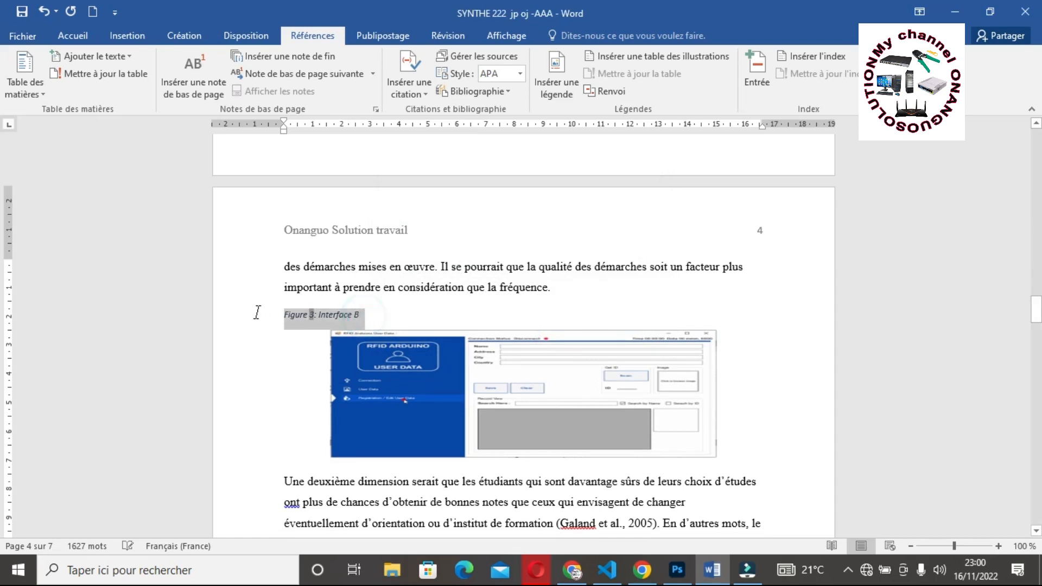
pyautogui.click(282, 287)
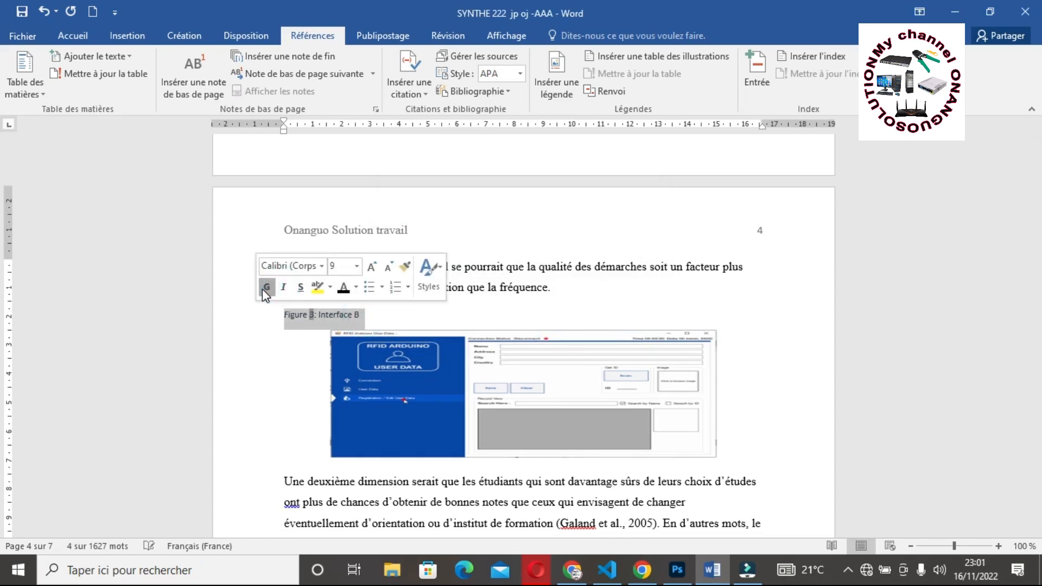
pyautogui.click(322, 266)
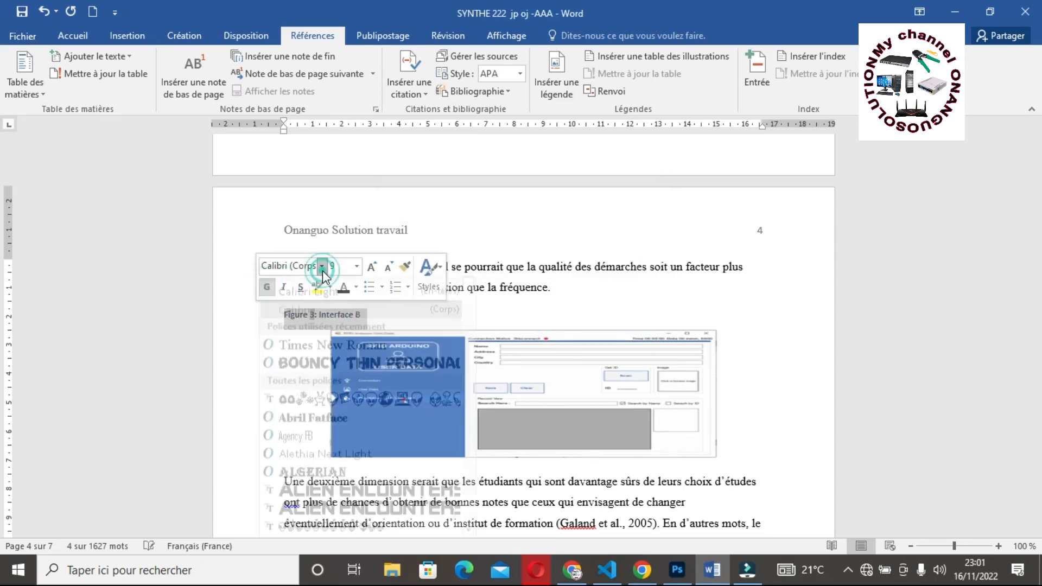
pyautogui.click(326, 358)
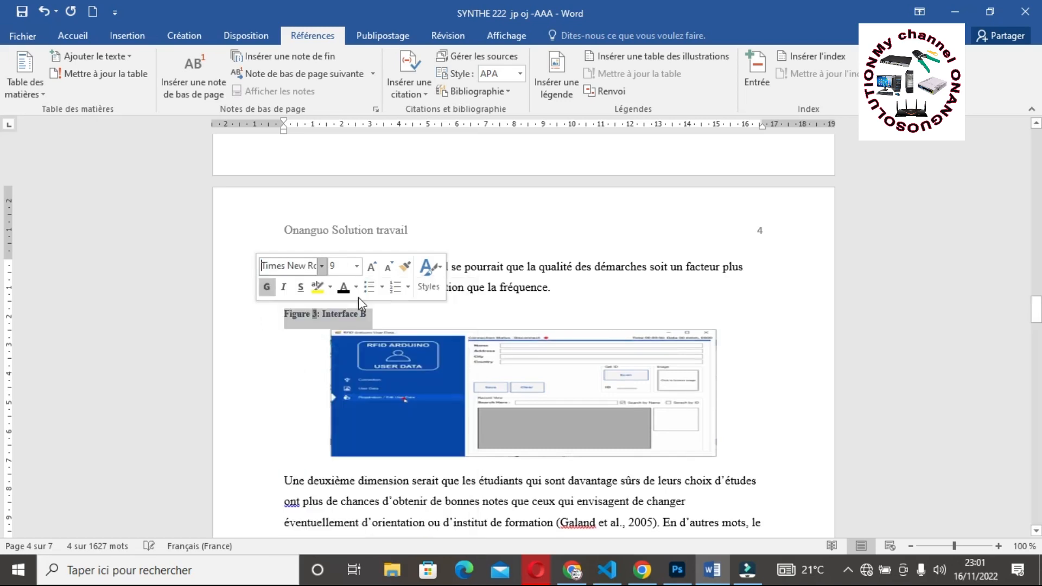
pyautogui.click(372, 266)
pyautogui.click(373, 267)
pyautogui.click(372, 267)
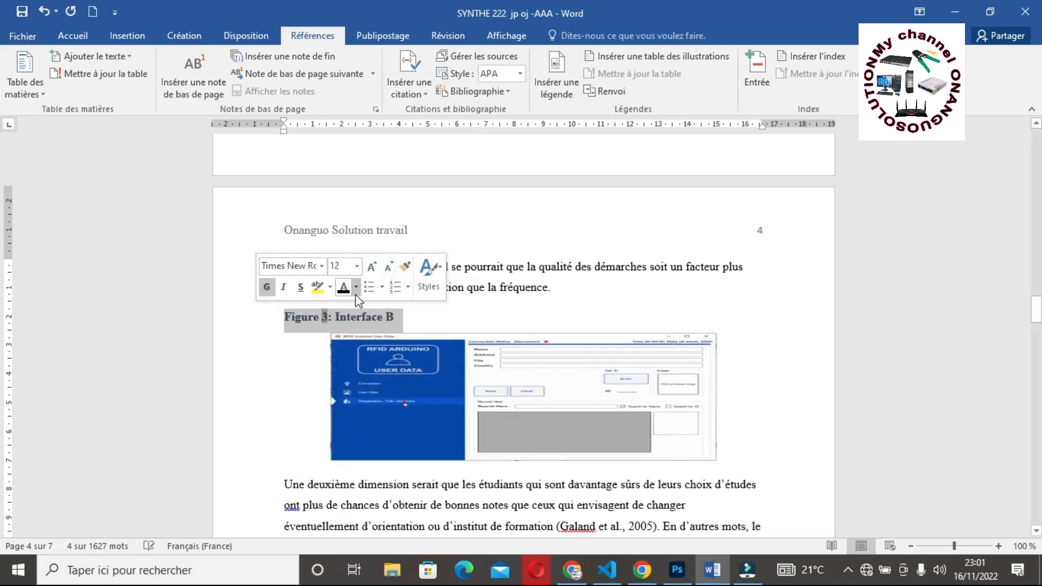
pyautogui.click(442, 330)
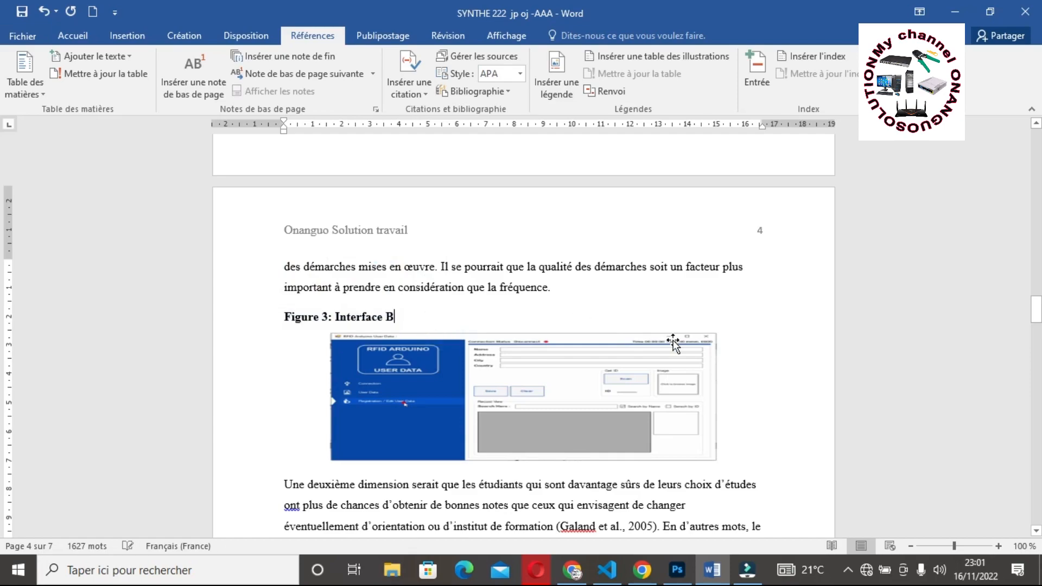
# Add an empty line after the paragraph ending in "Institut lillois d'ingénierie de la santé", before the router topology picture.
pyautogui.moveTo(1036, 310); pyautogui.dragTo(1039, 427)
pyautogui.click(520, 187)
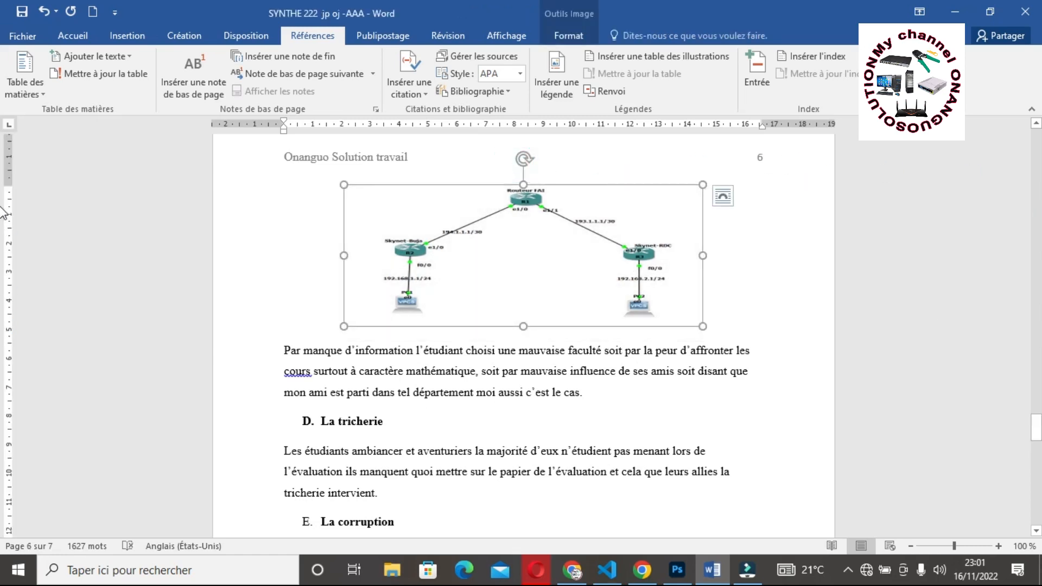
pyautogui.click(1037, 124)
pyautogui.click(1037, 124)
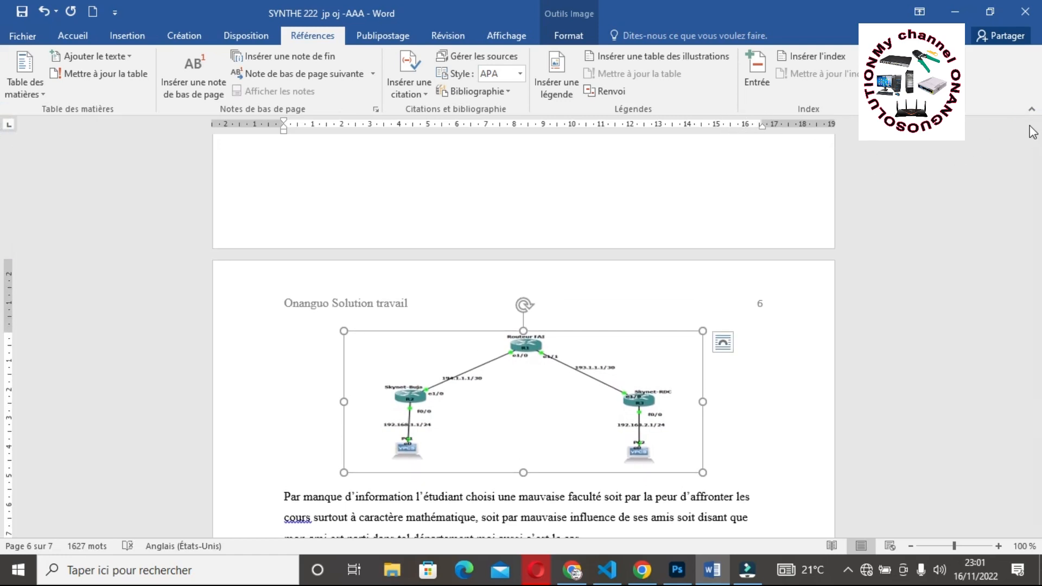
pyautogui.click(1036, 125)
pyautogui.click(1036, 125)
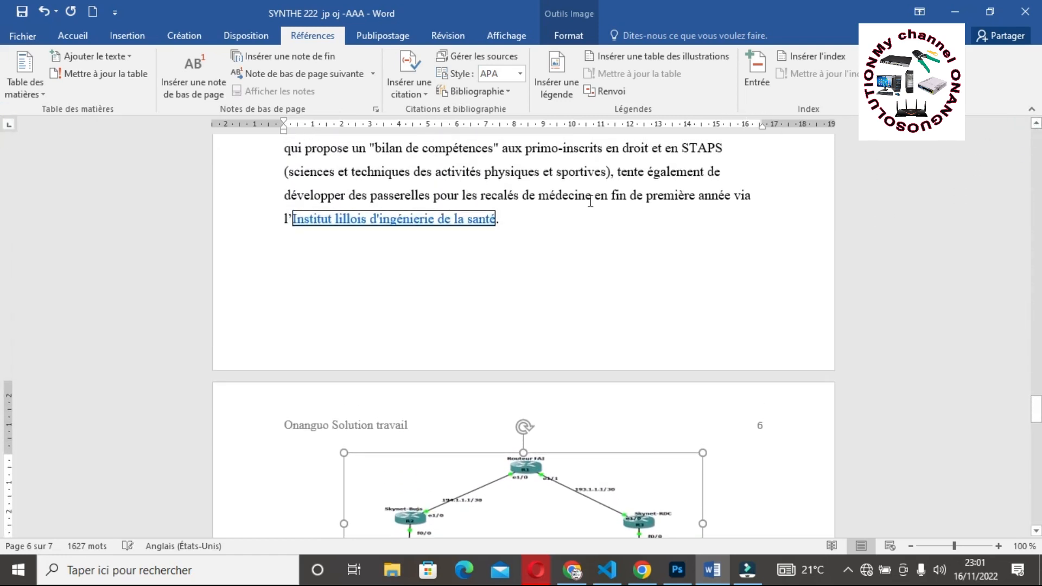
pyautogui.click(537, 225)
pyautogui.press('Return')
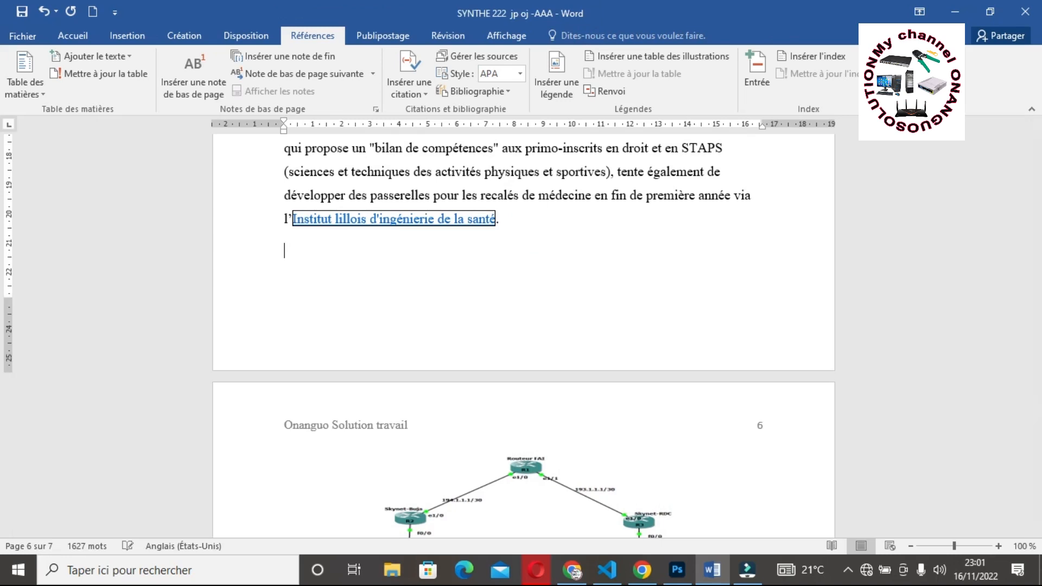